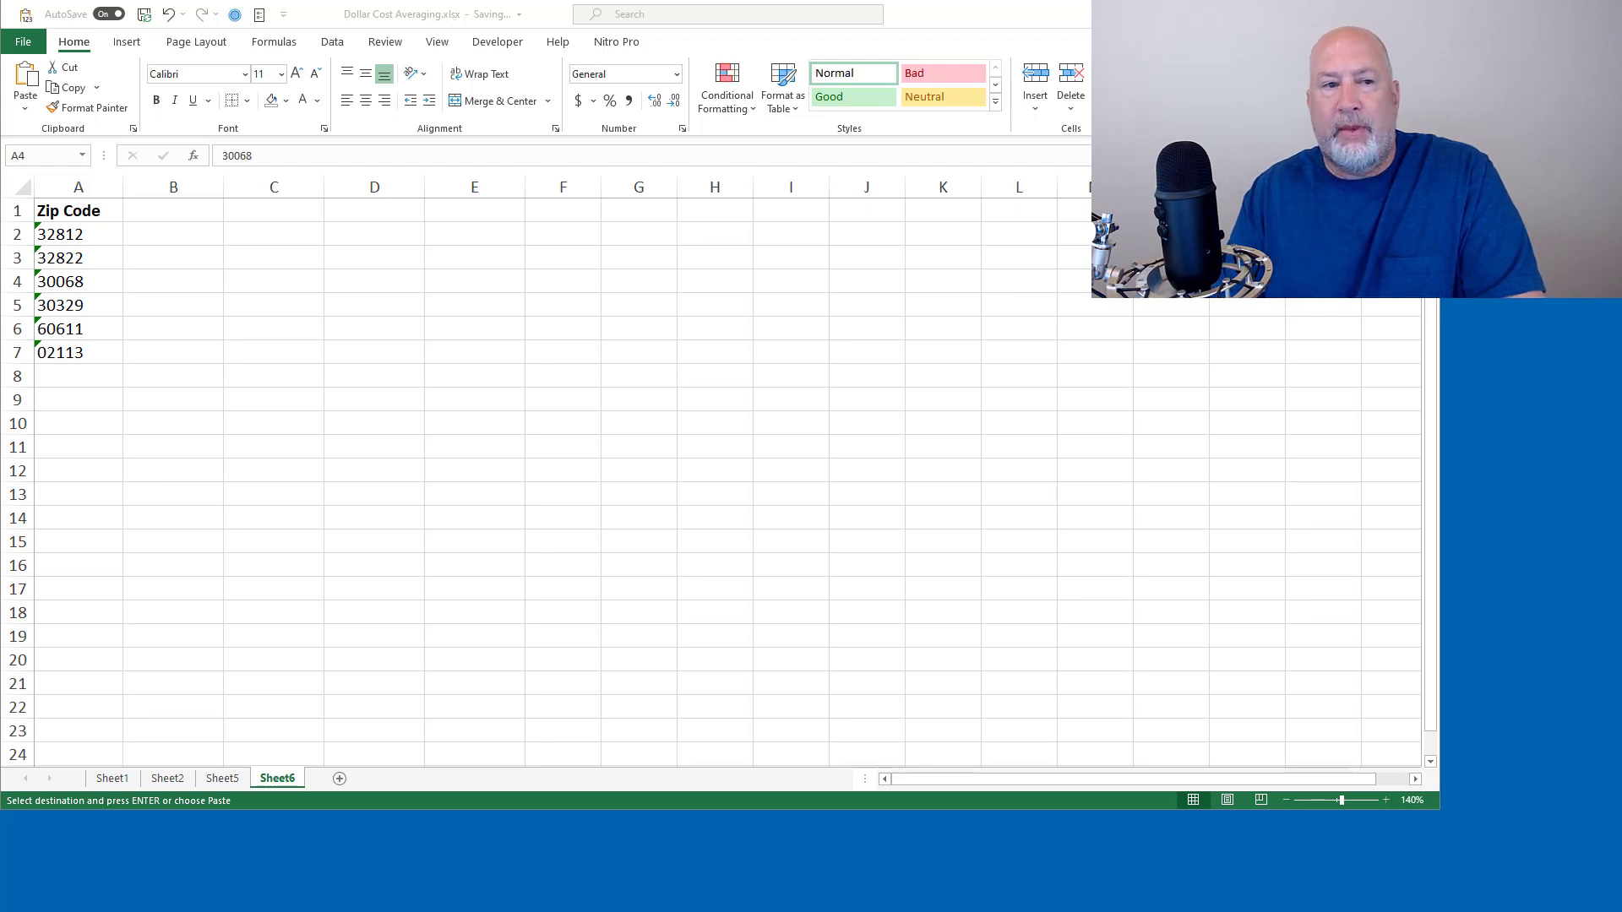
- Select the first ZIP code 32812 in A2, then switch to the Chrome article on linked data types
left_click(98, 234)
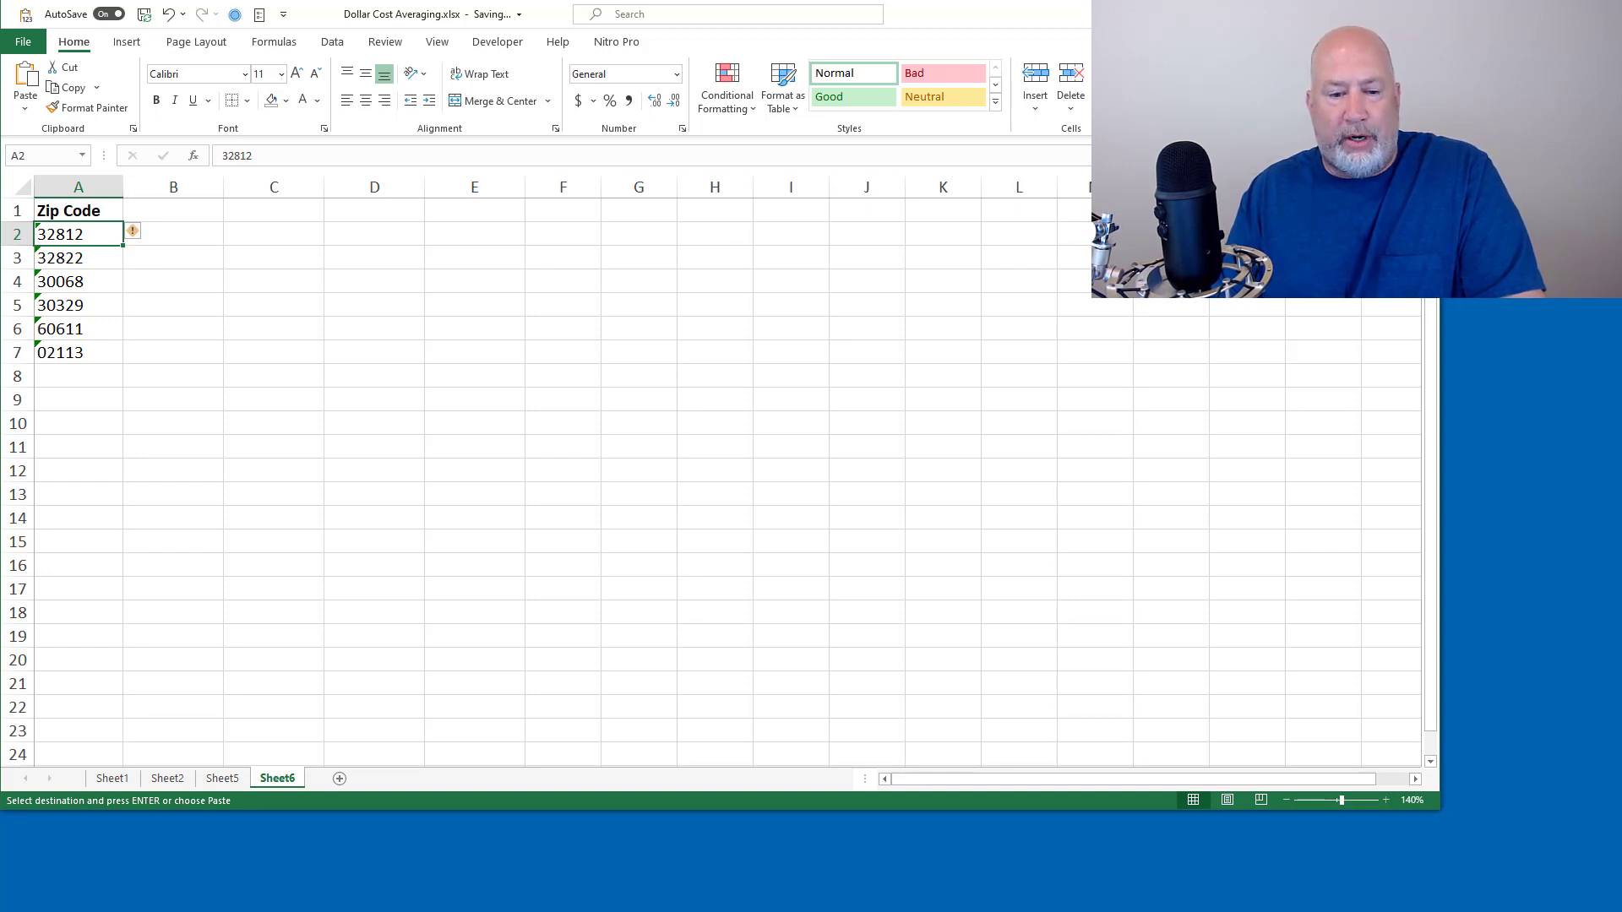
key("alt+Tab")
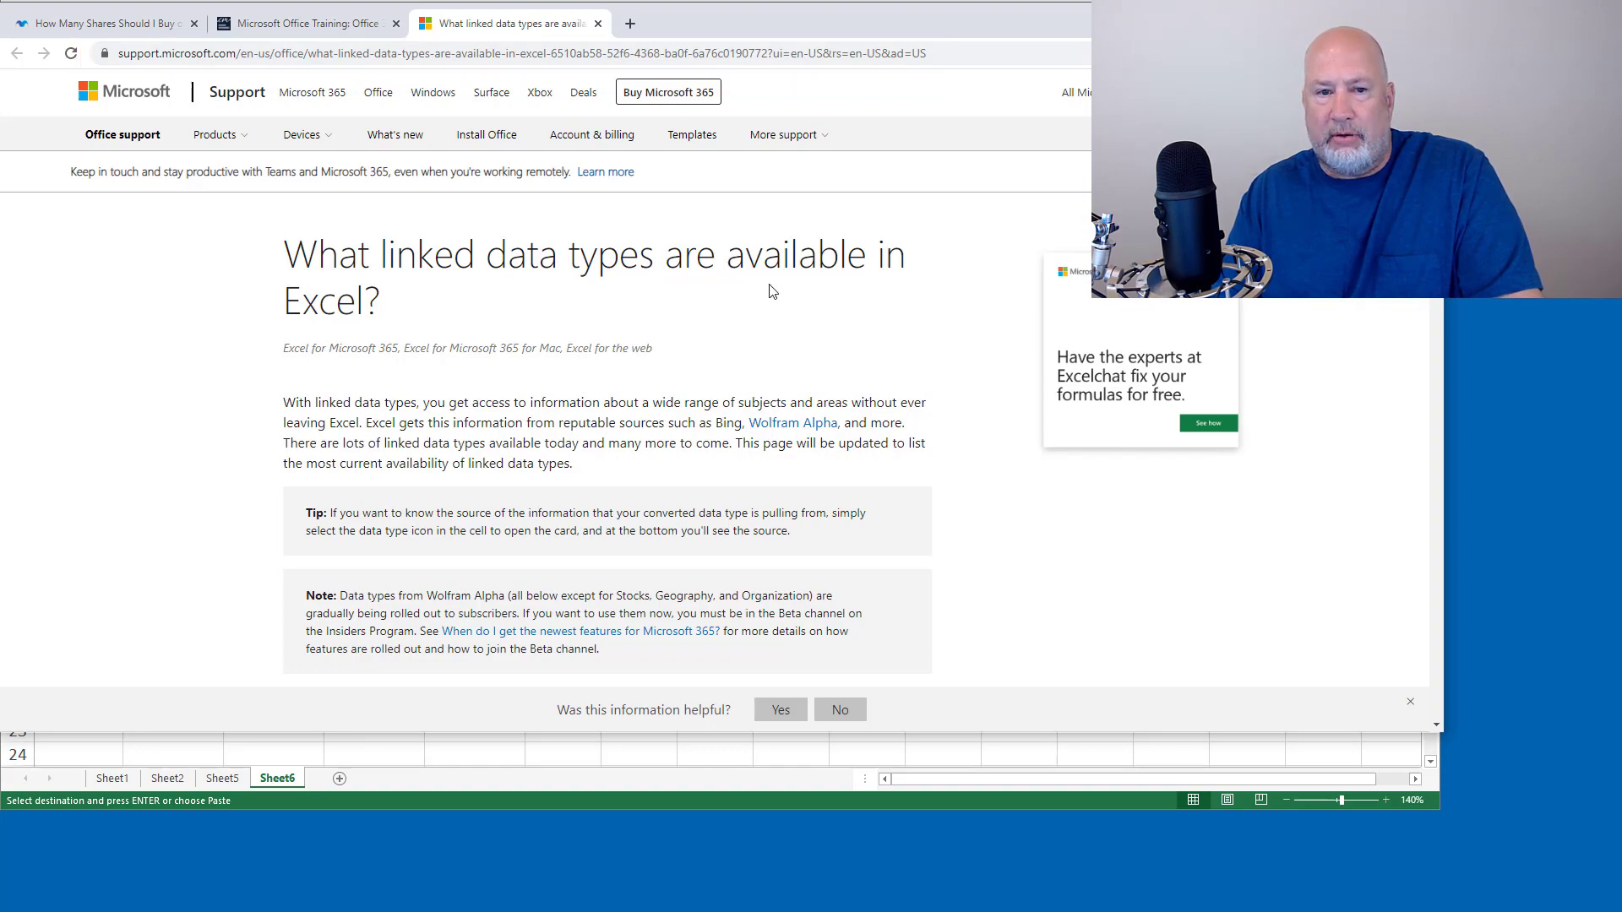
- Scroll the support article down to the Zip Code entry in the linked data types list
scroll(770, 290, "down", 10)
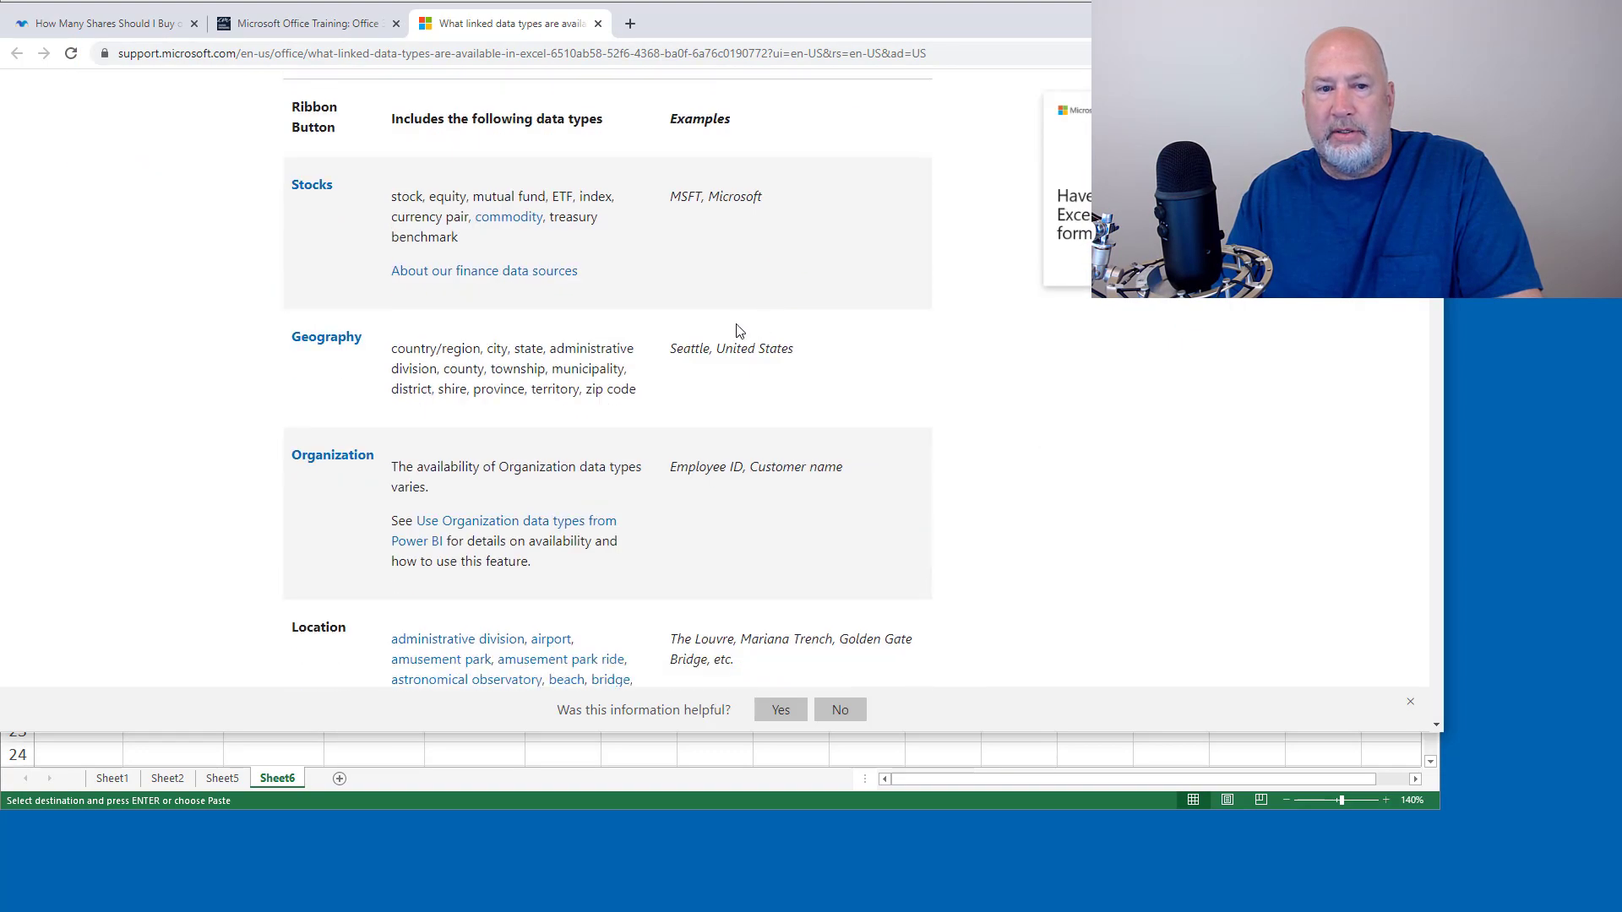
scroll(365, 329, "down", 3)
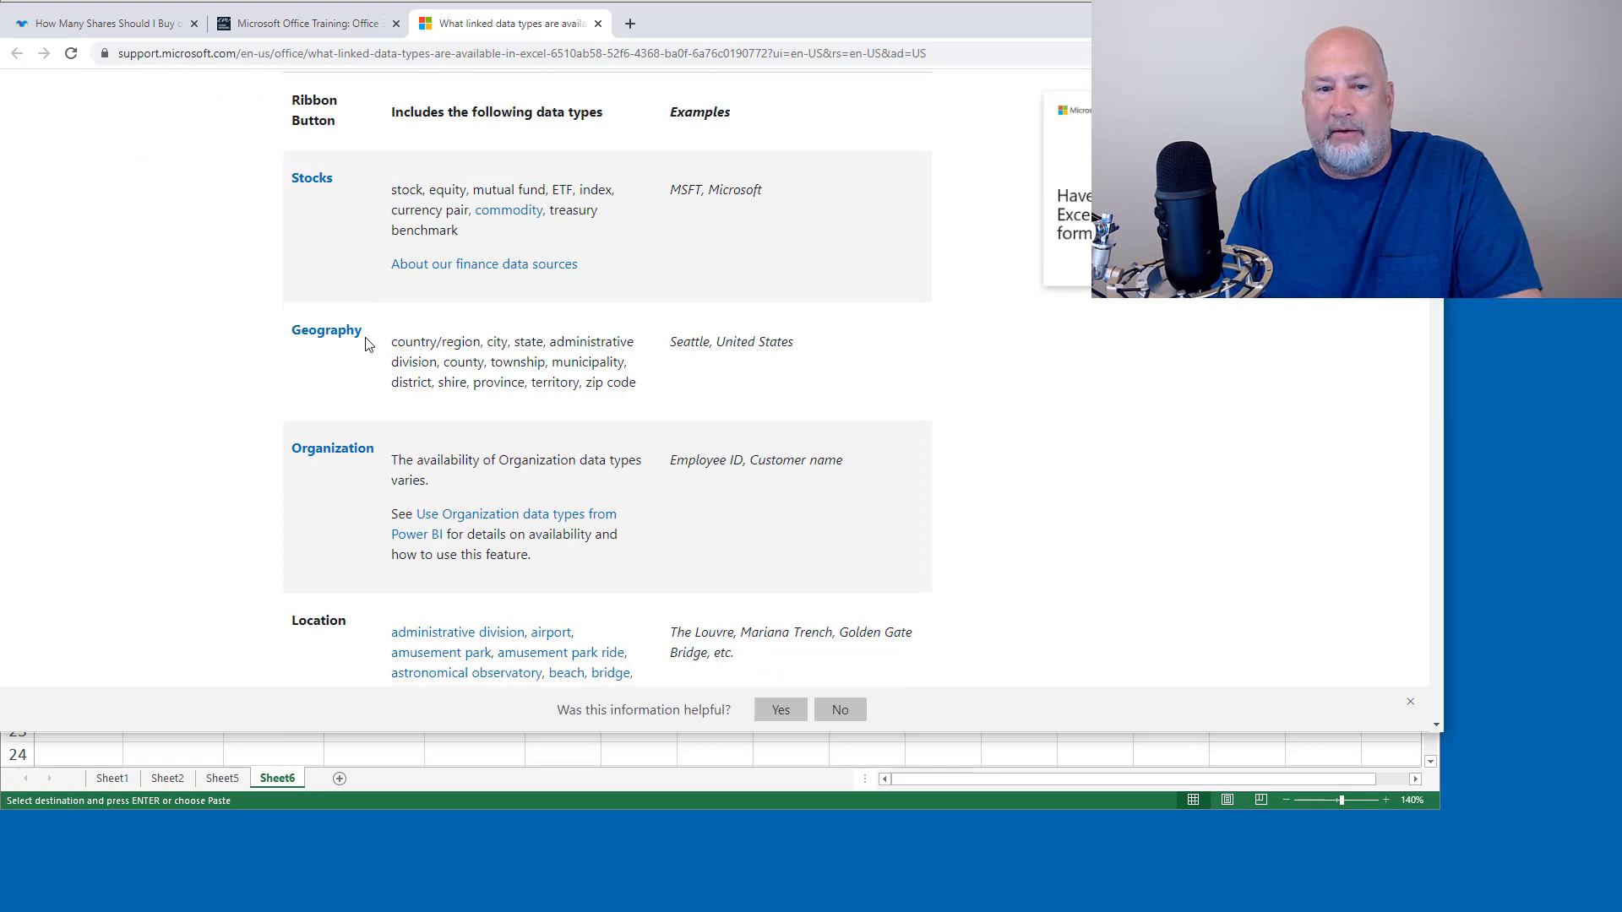
scroll(355, 288, "down", 3)
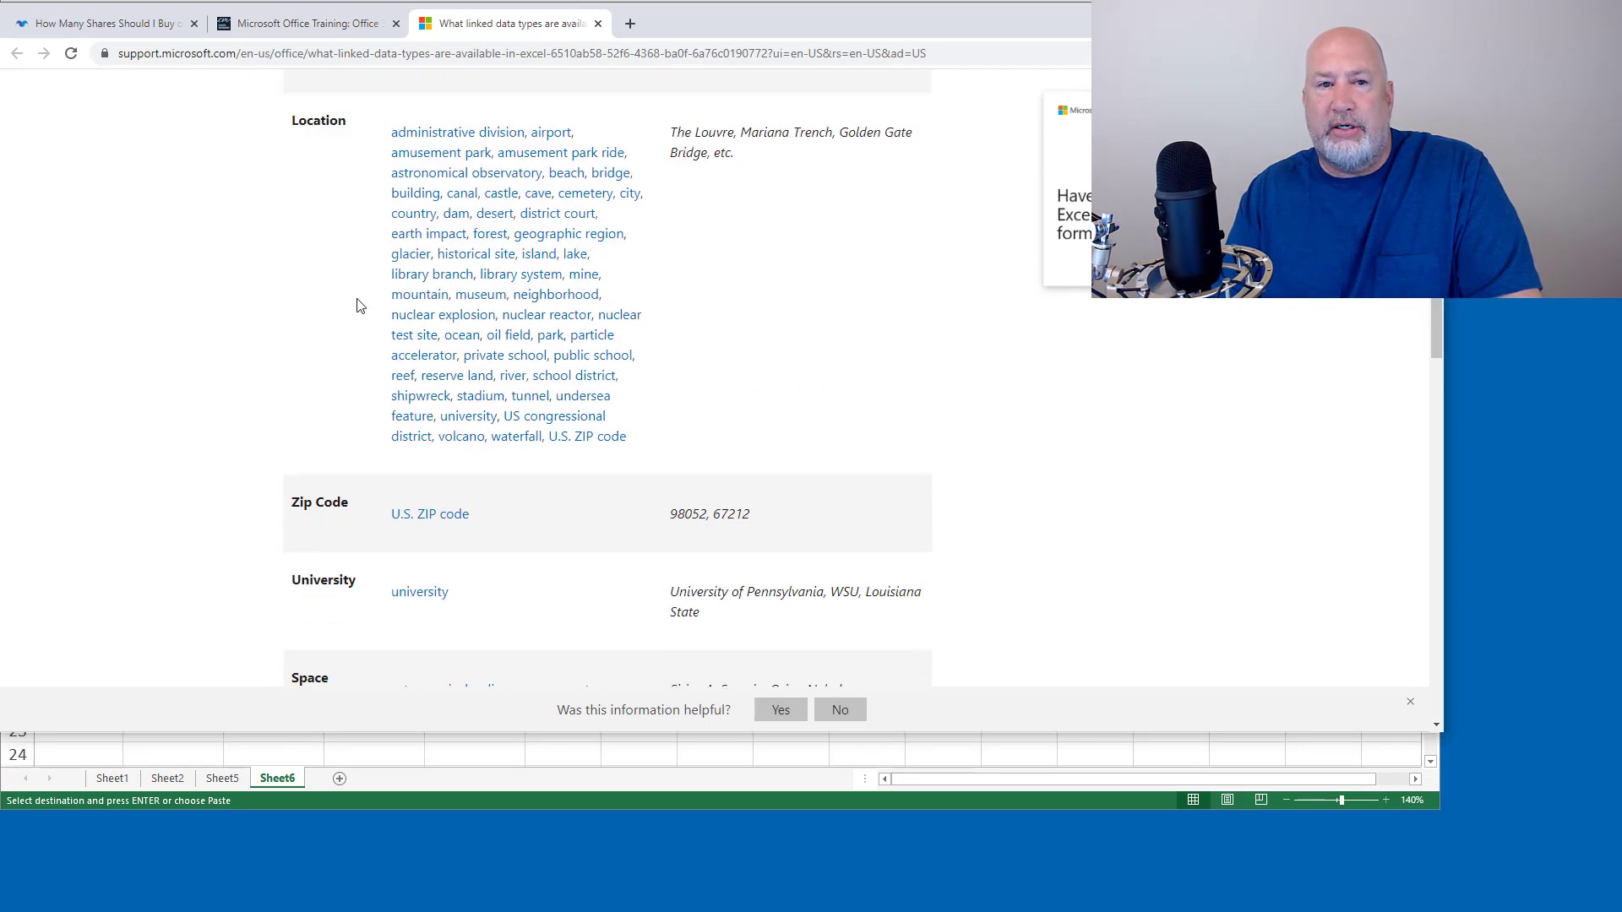
scroll(365, 330, "down", 3)
scroll(321, 287, "down", 6)
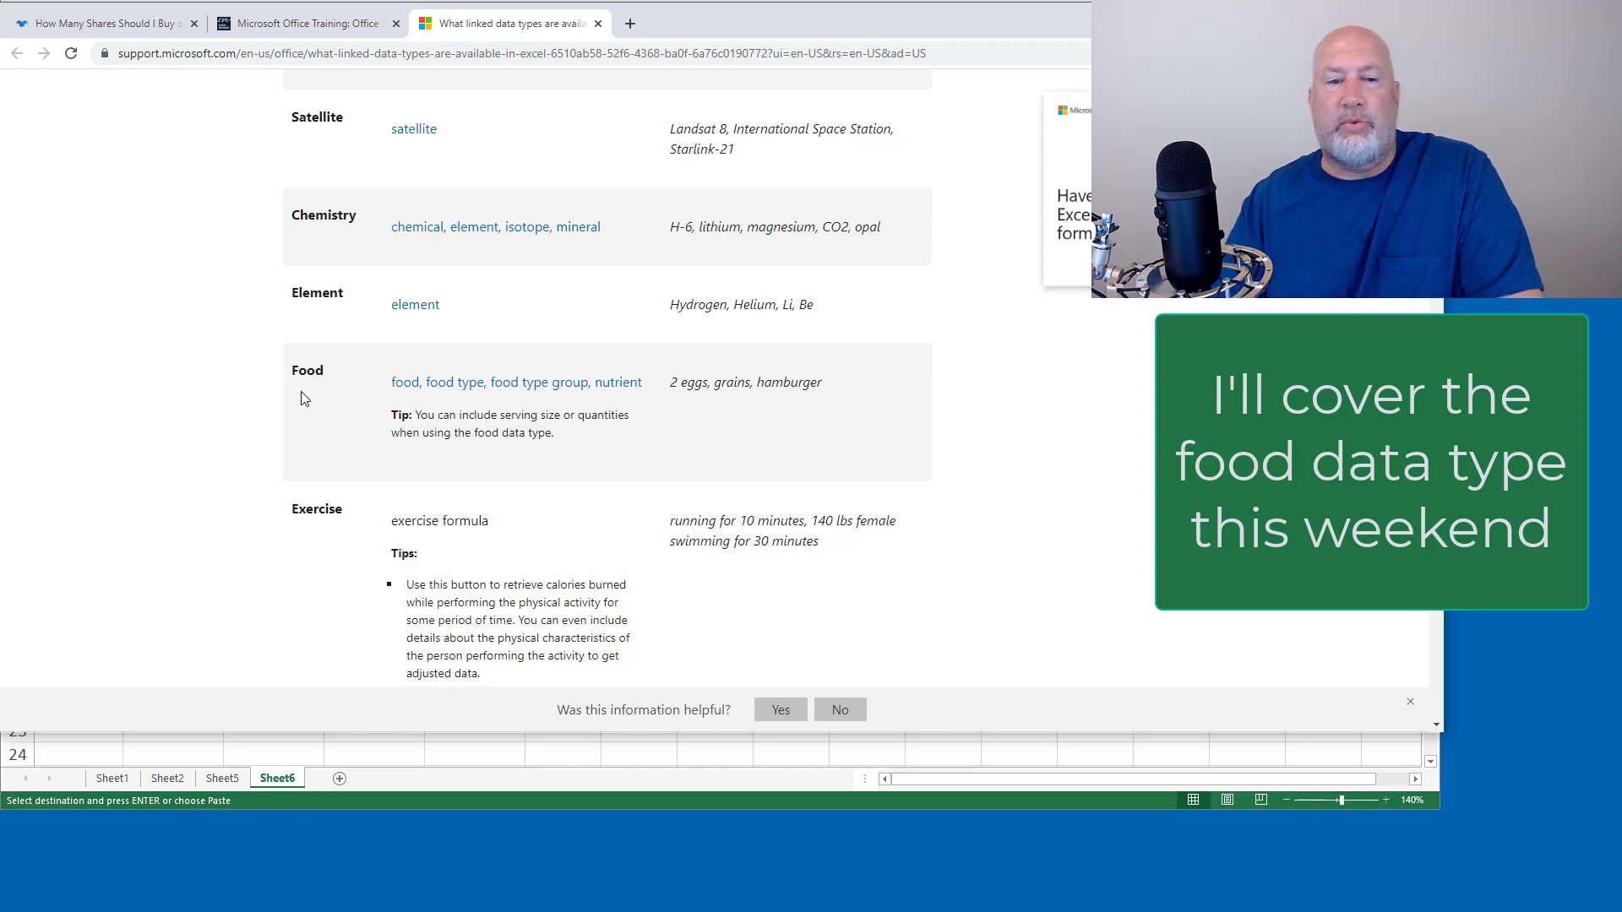
- Return to the Excel sheet and select the ZIP codes in A2:A7
scroll(325, 395, "up", 3)
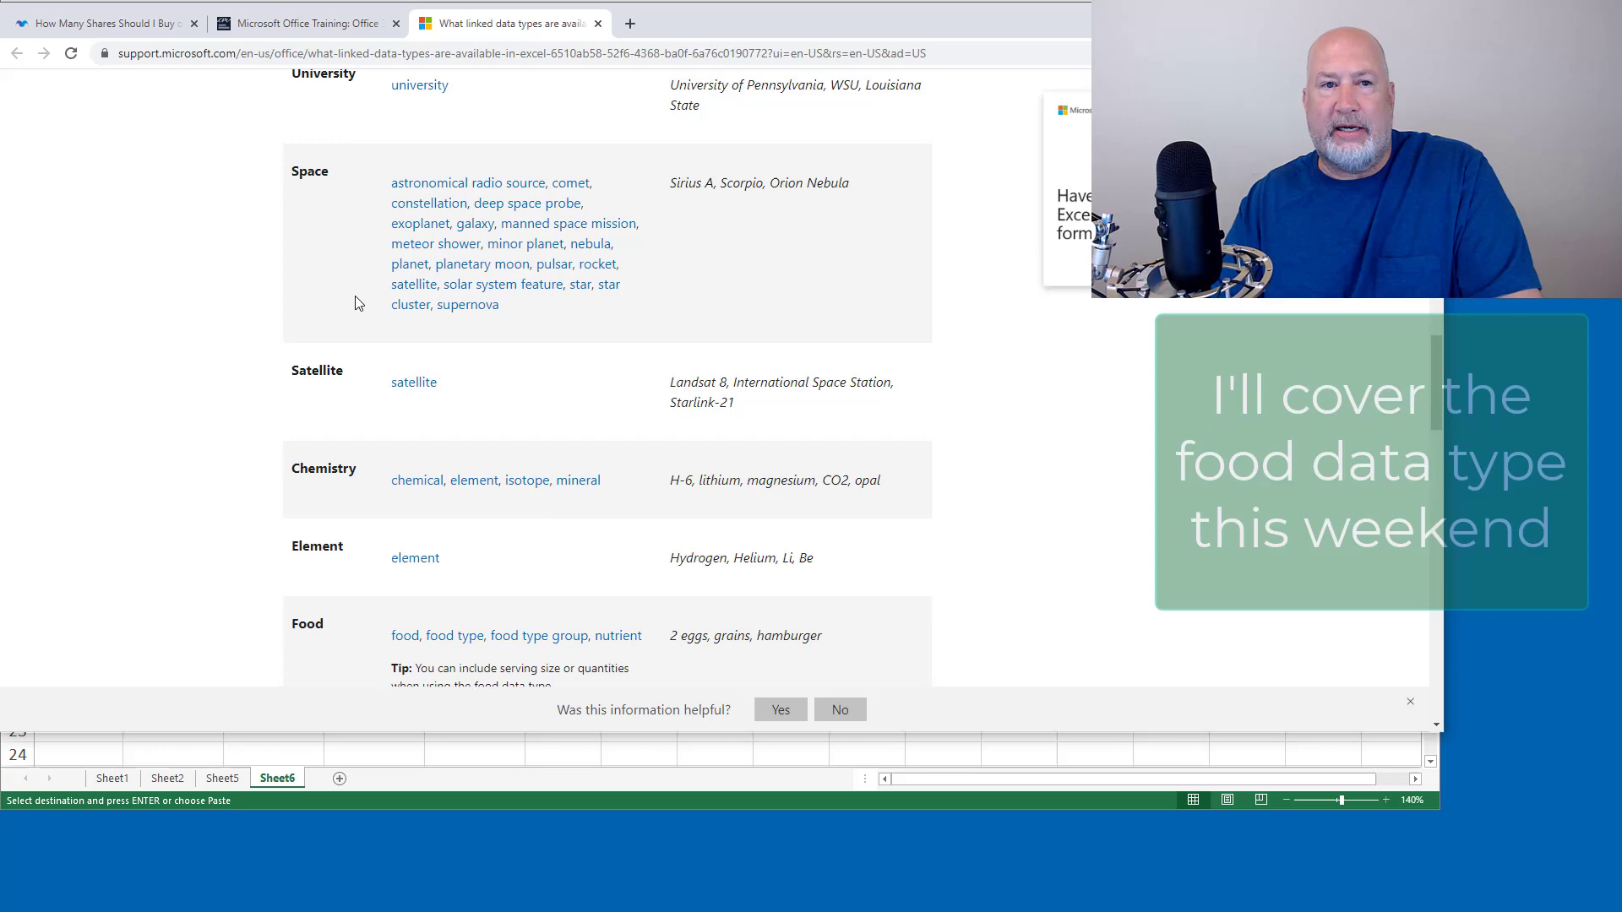
scroll(355, 302, "up", 3)
scroll(355, 302, "up", 1)
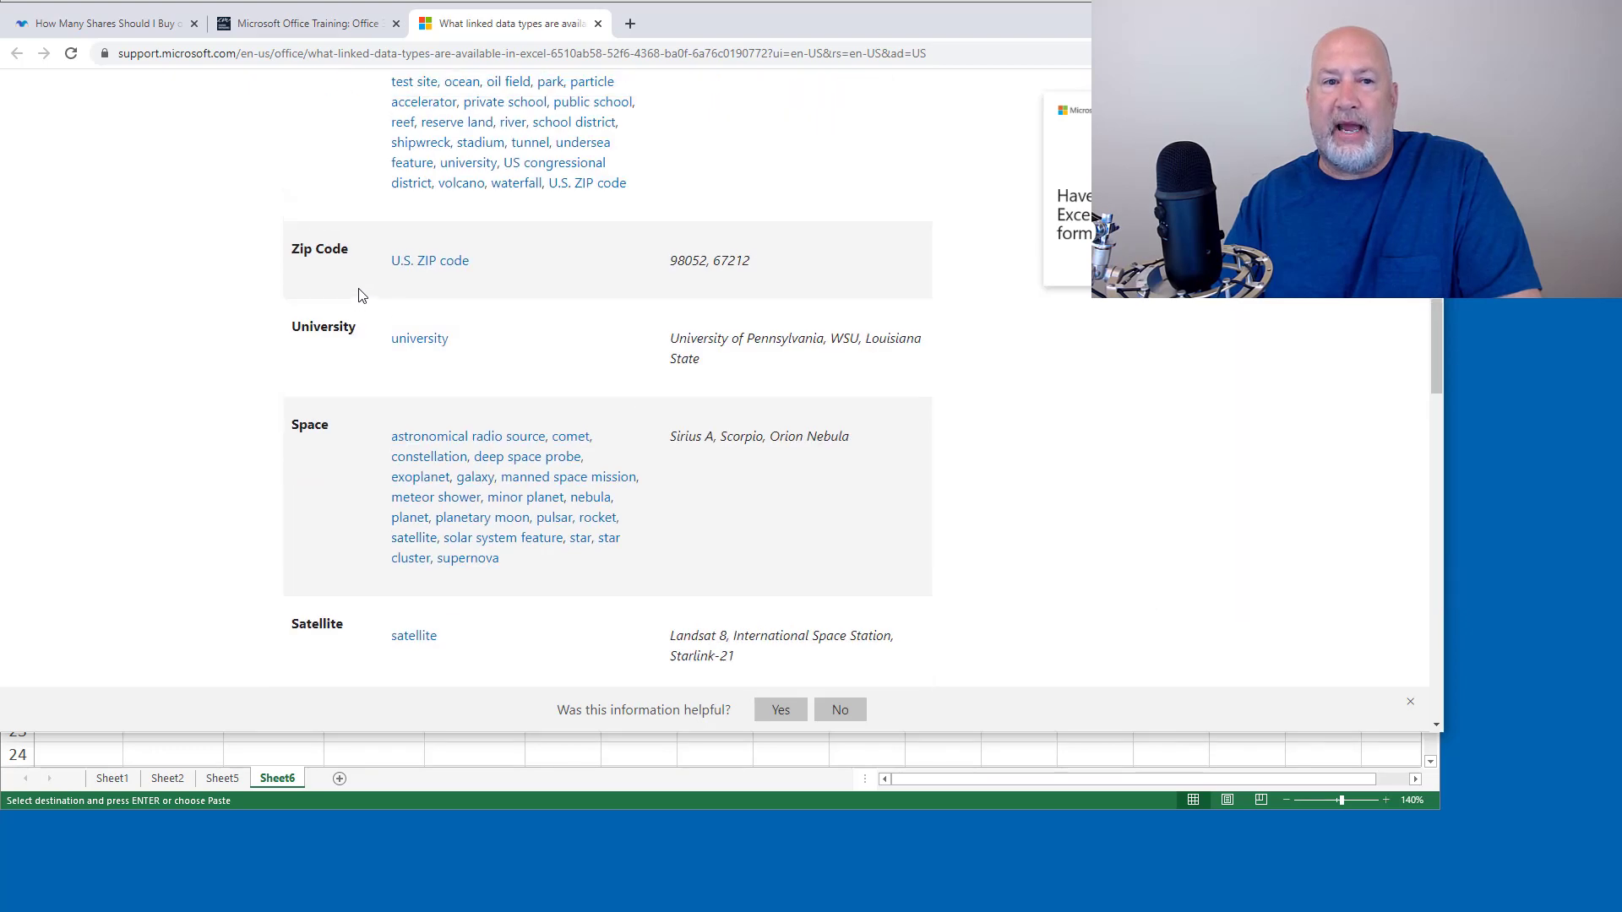
left_click(483, 753)
left_click_drag(92, 234, 101, 352)
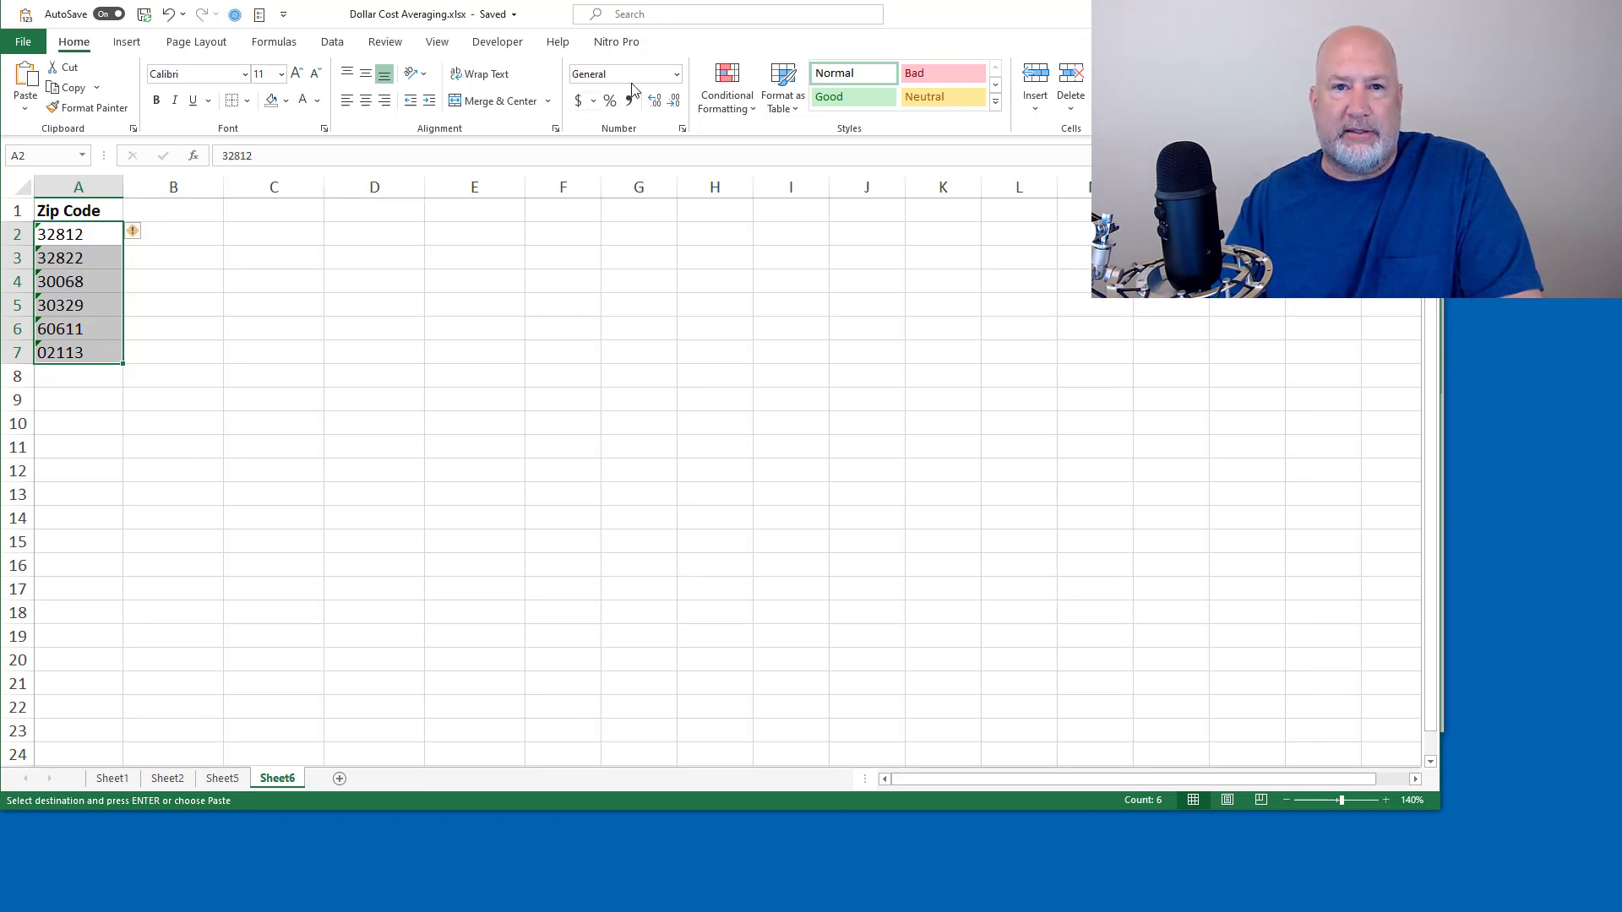
- Apply the Text number format to A2:A7 and confirm 02113 in A7 keeps its zero
left_click(677, 74)
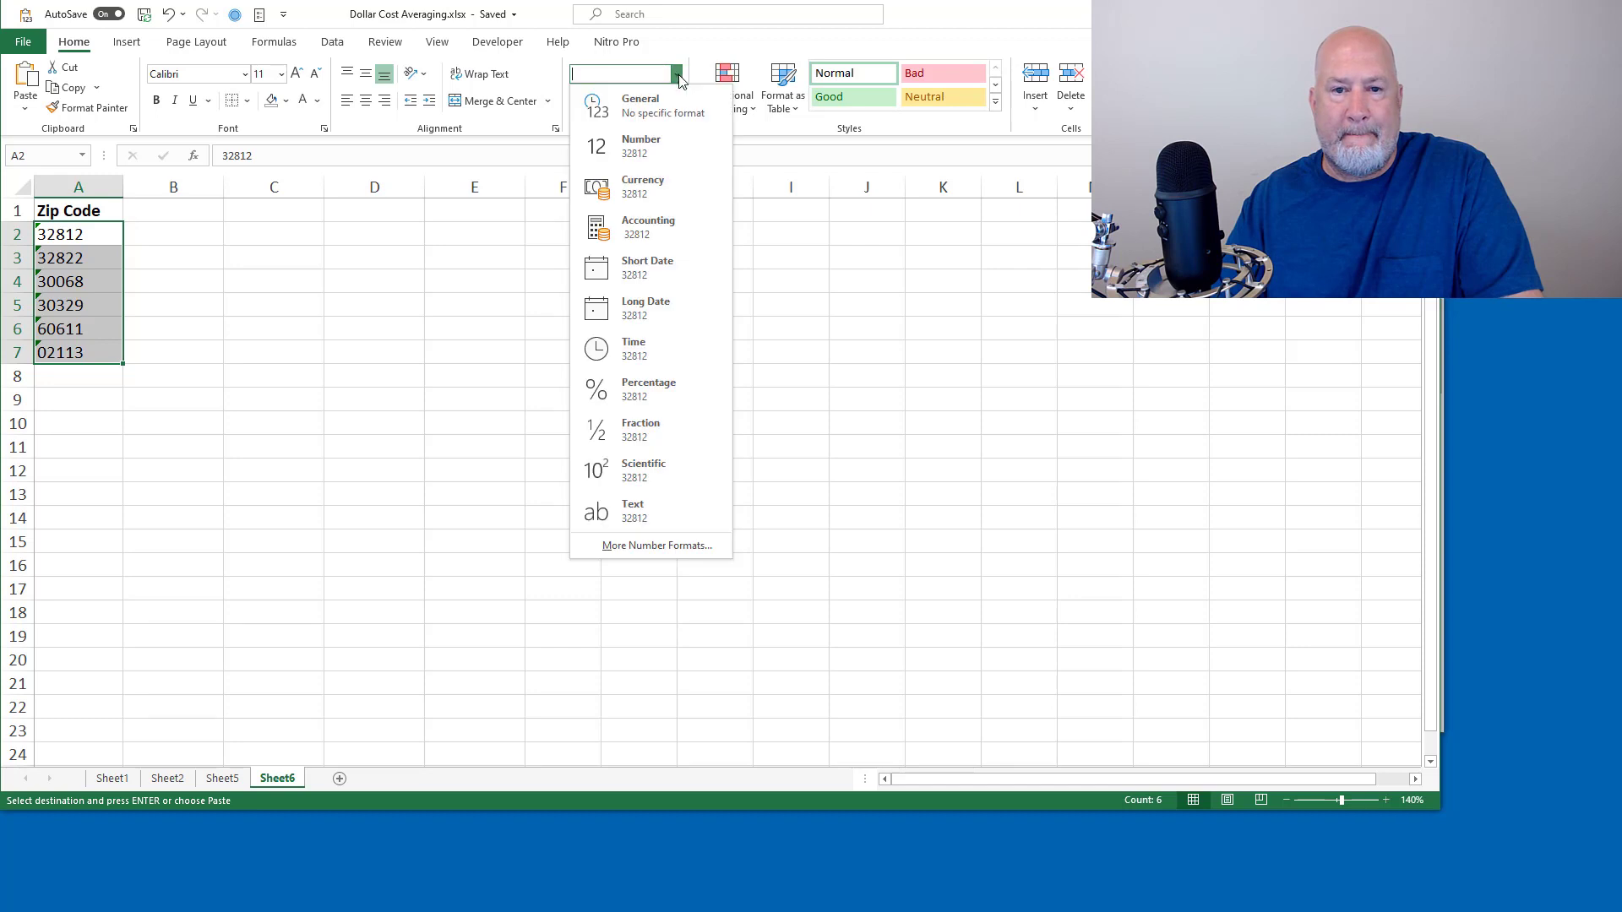
left_click(596, 511)
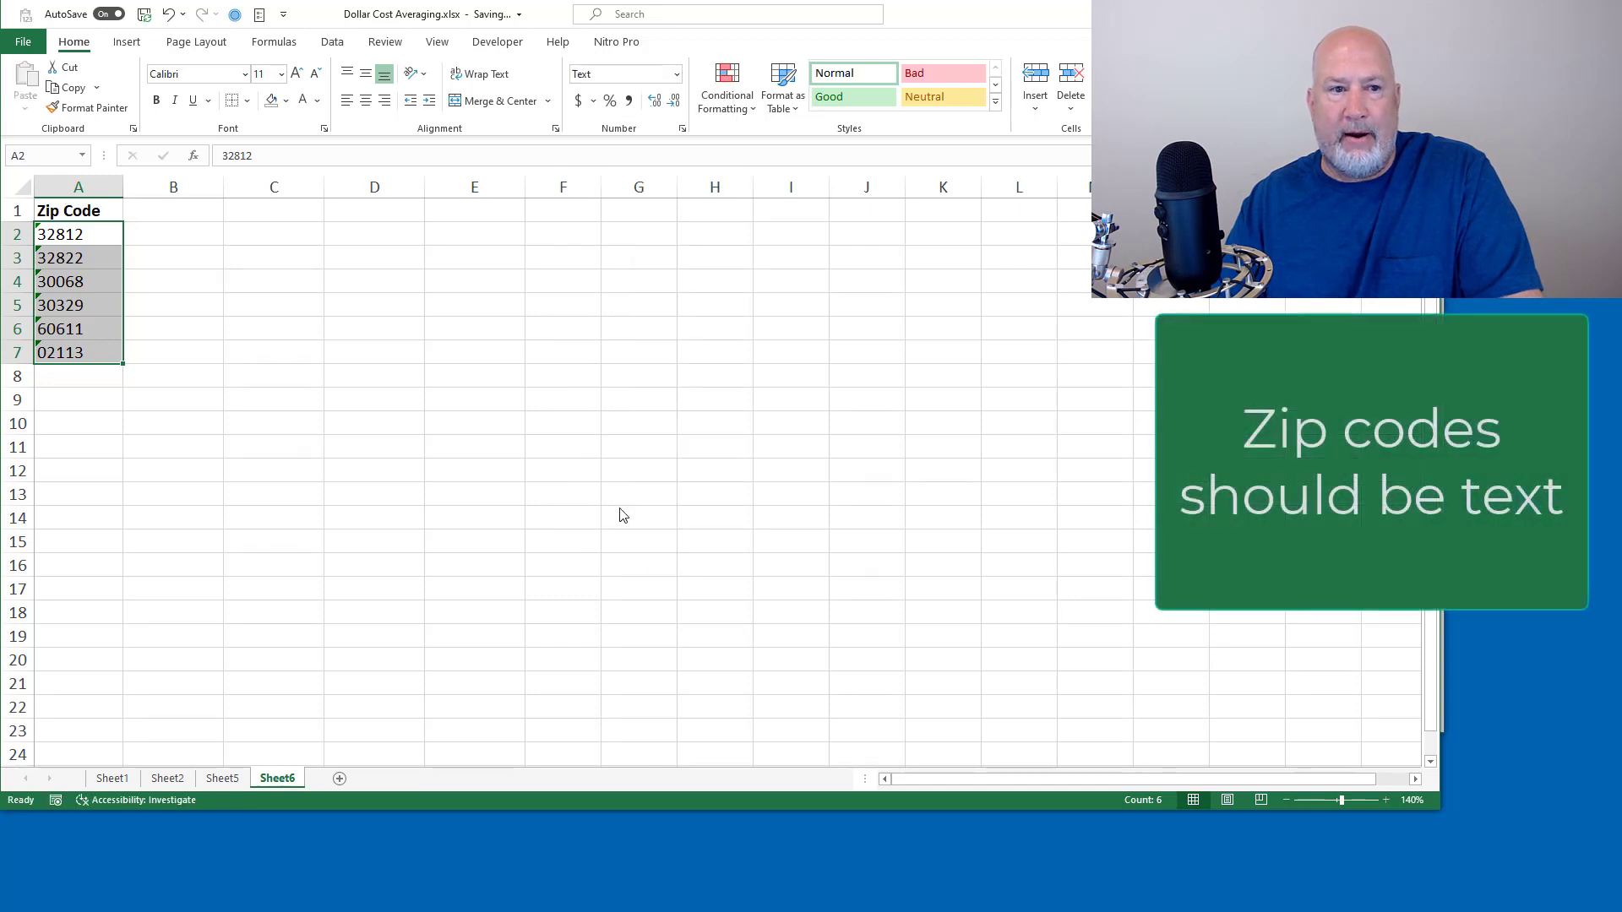
left_click(63, 352)
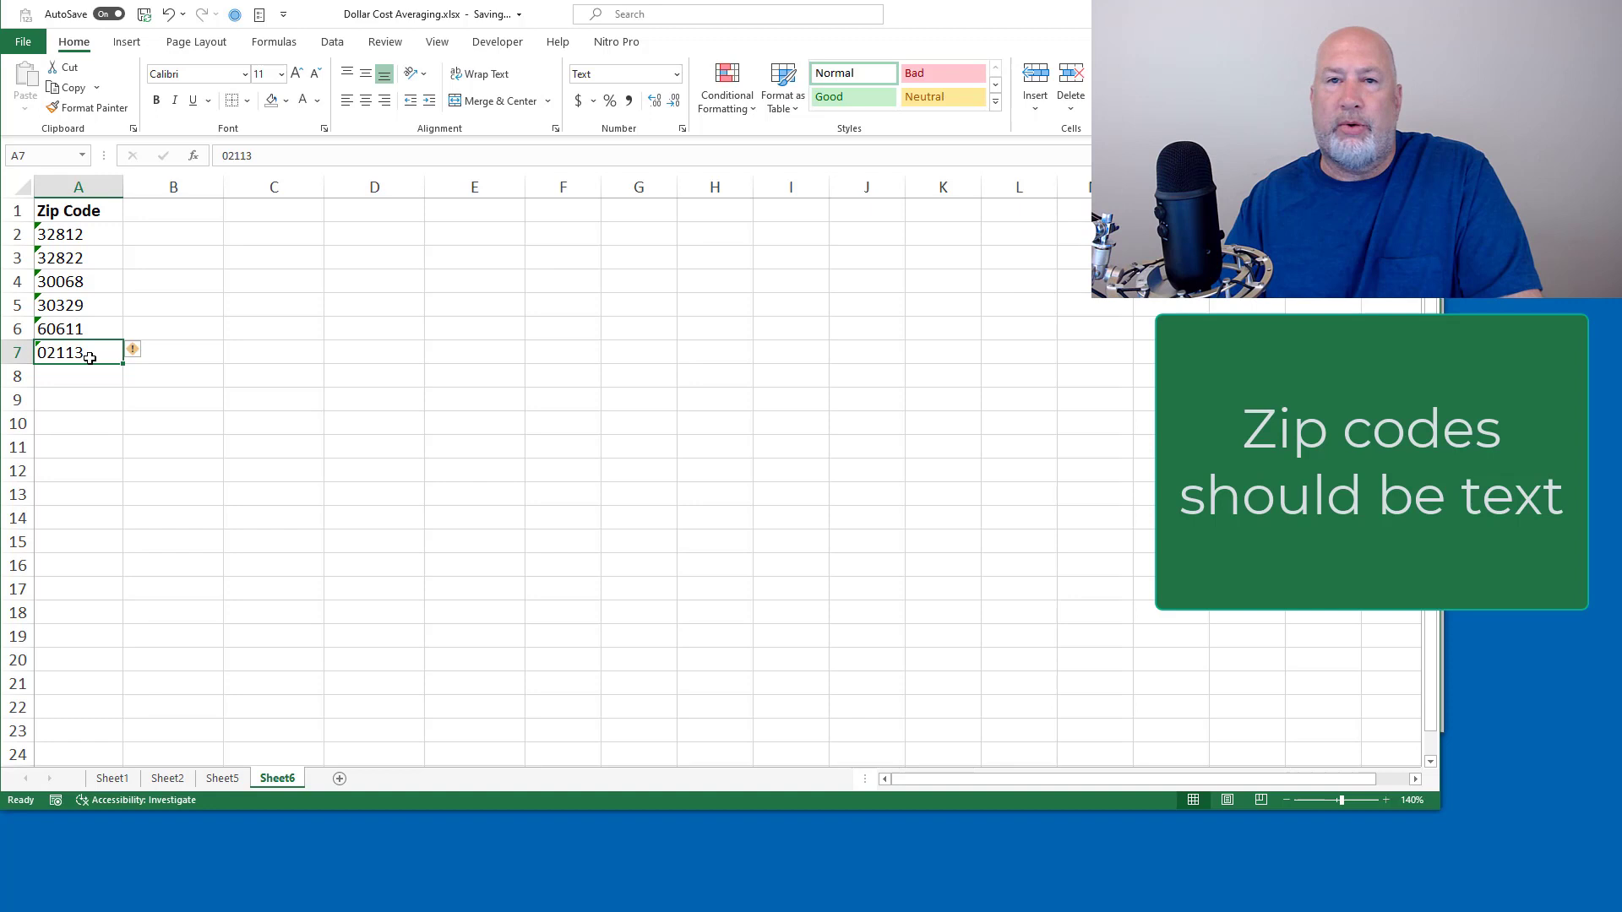
left_click(82, 234)
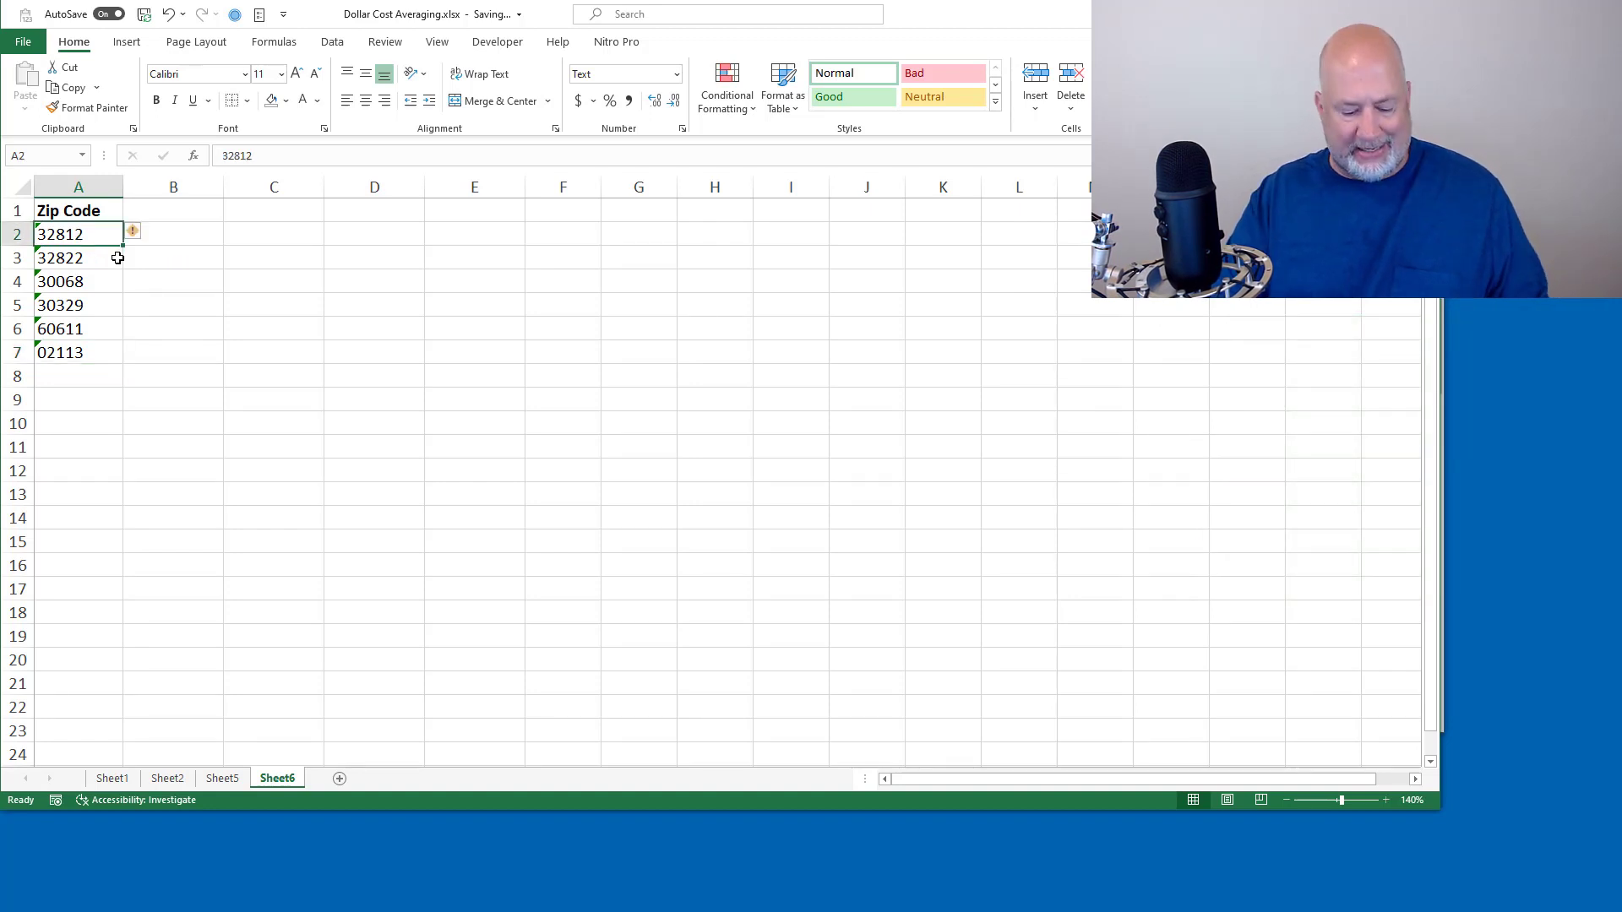
- Make A1:A7 a table with headers (Table3) and select its six ZIP codes
key("ctrl+t")
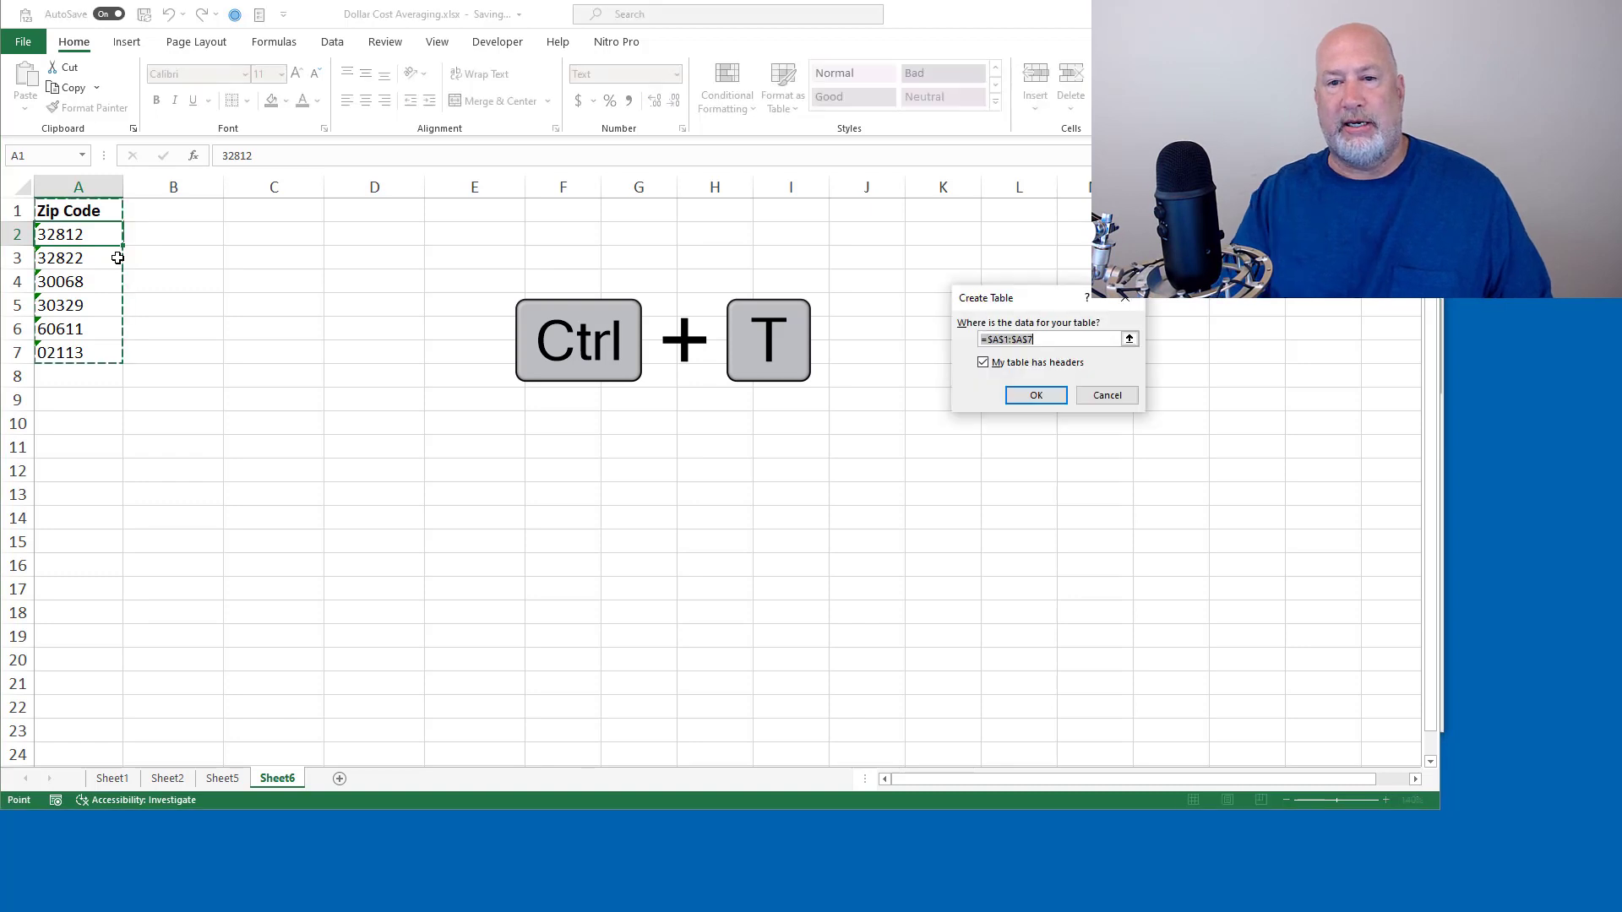
left_click(1022, 396)
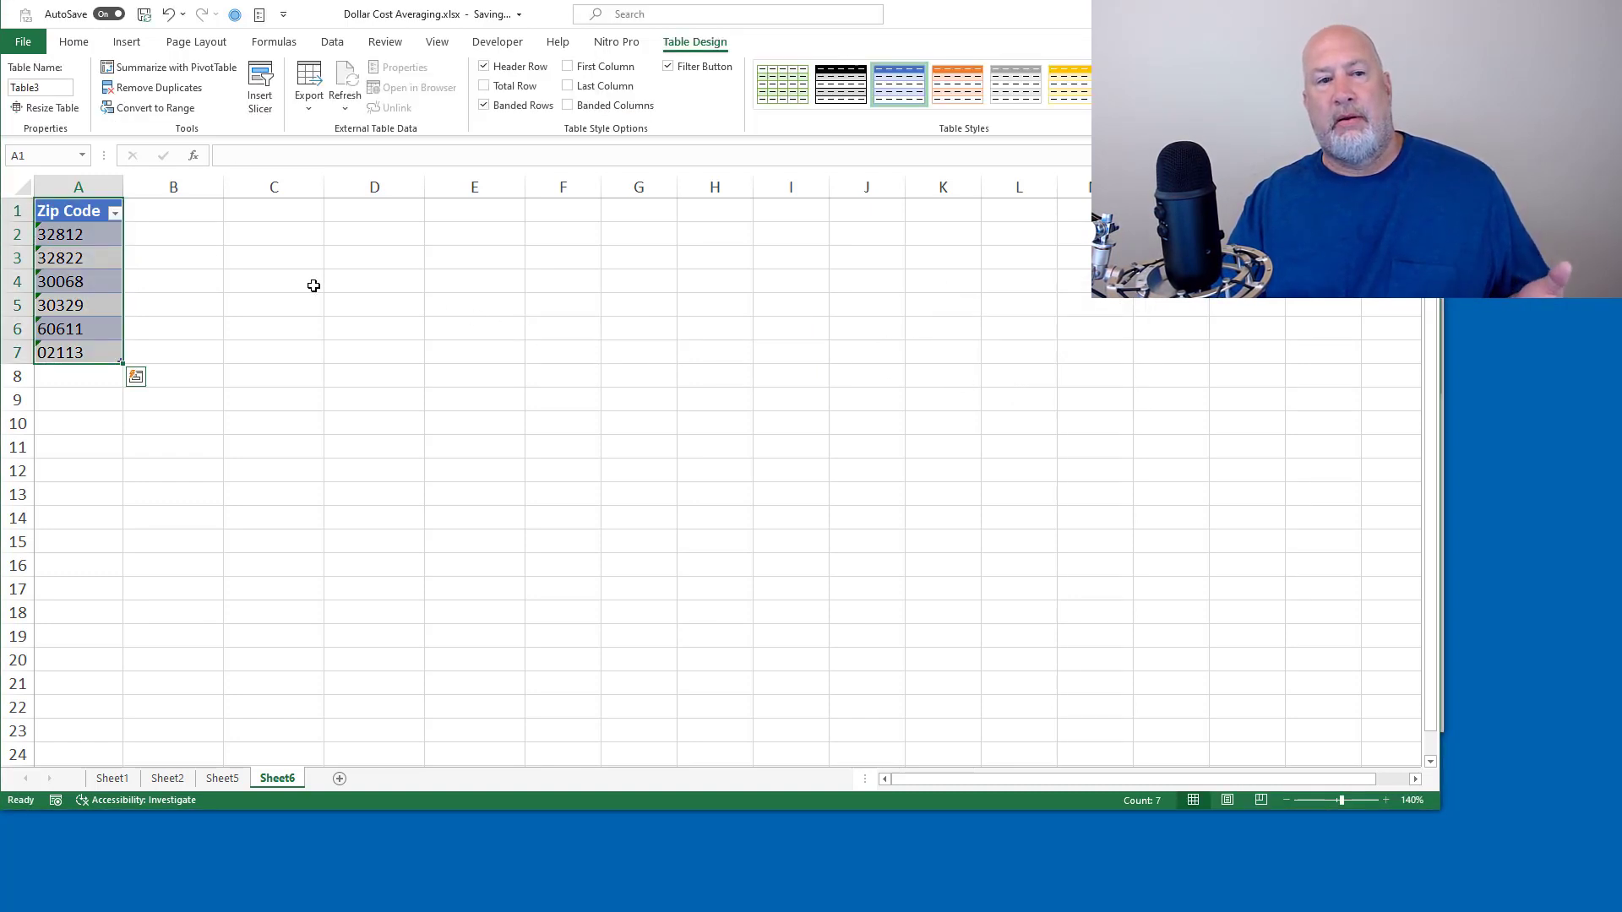
left_click(99, 239)
left_click_drag(89, 233, 87, 350)
left_click(87, 239)
left_click_drag(87, 239, 87, 351)
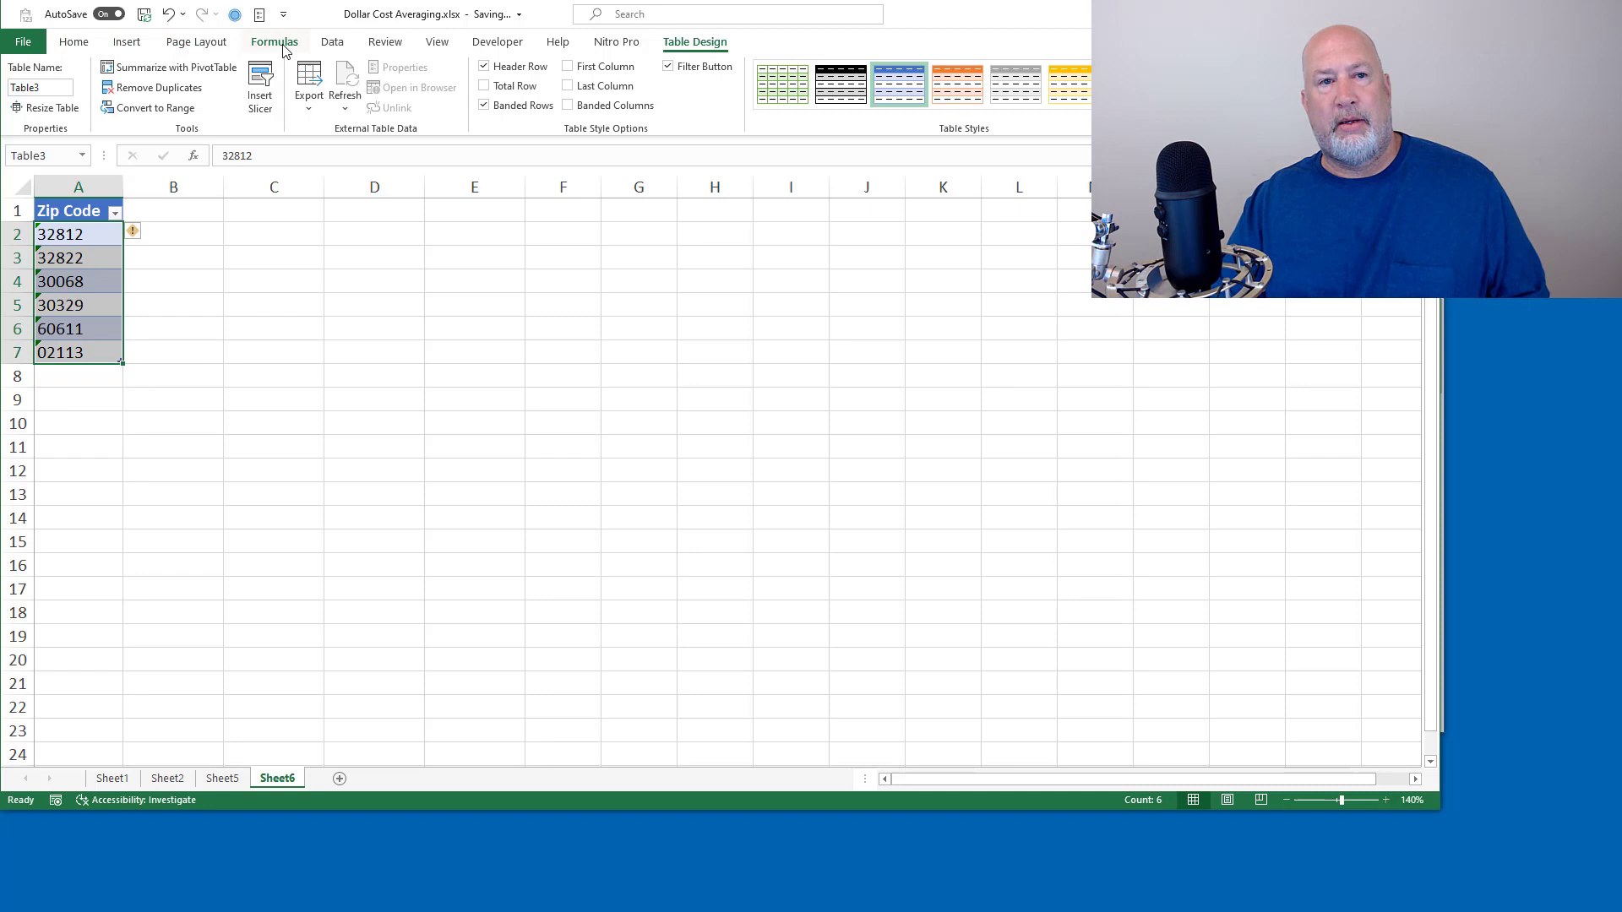
- Choose Zip Code from the Data tab's Data Types gallery for the selected ZIP codes
left_click(332, 42)
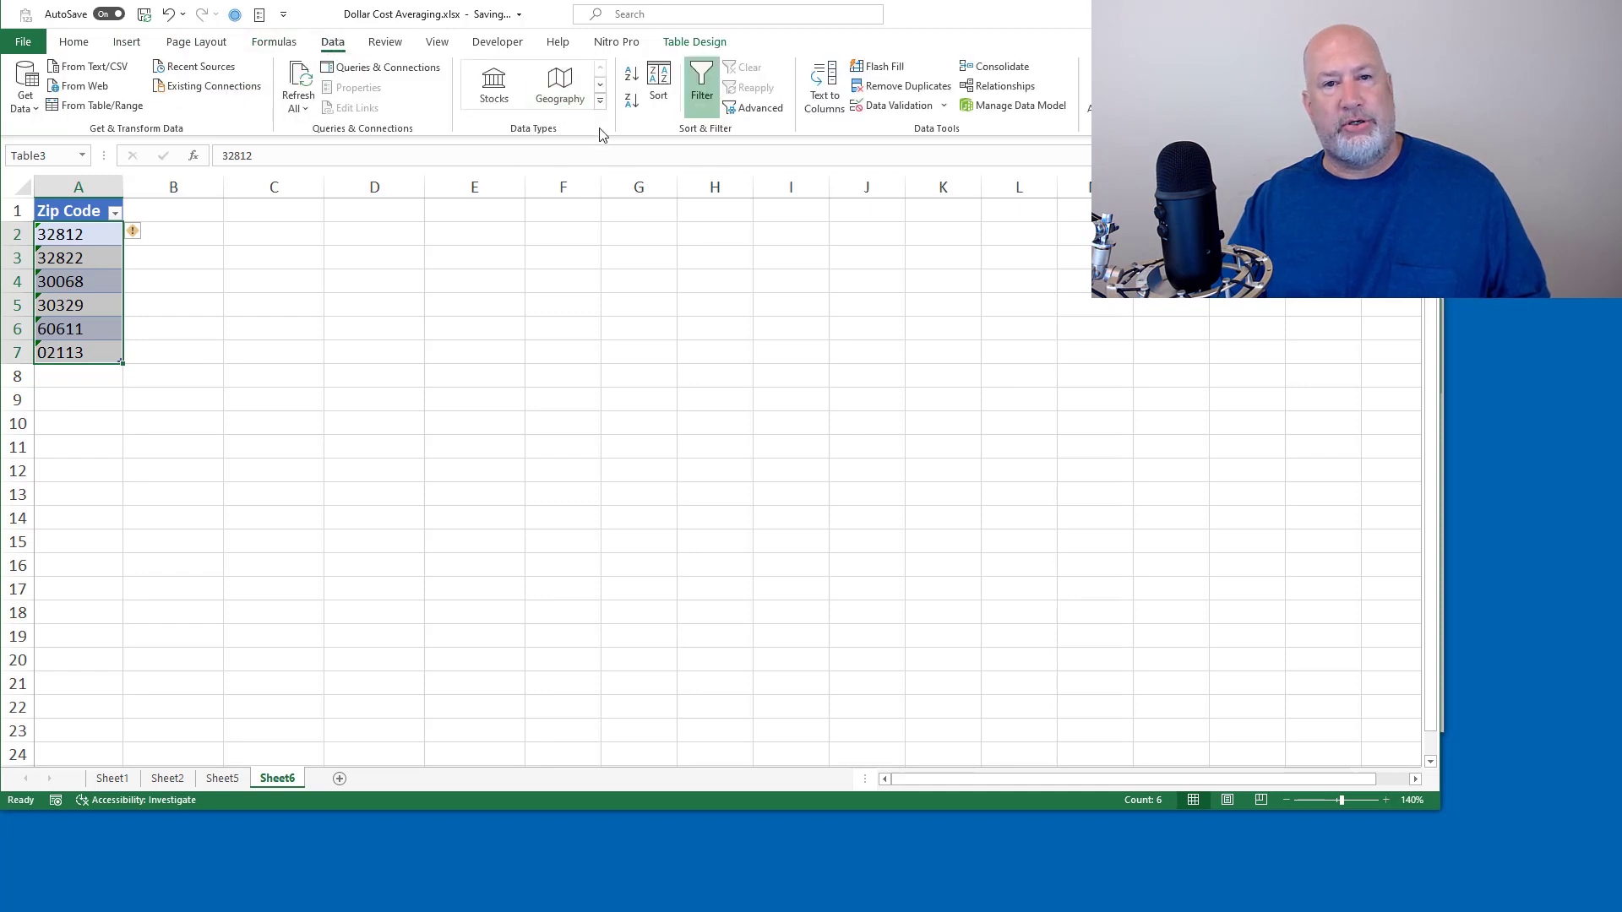
left_click(602, 103)
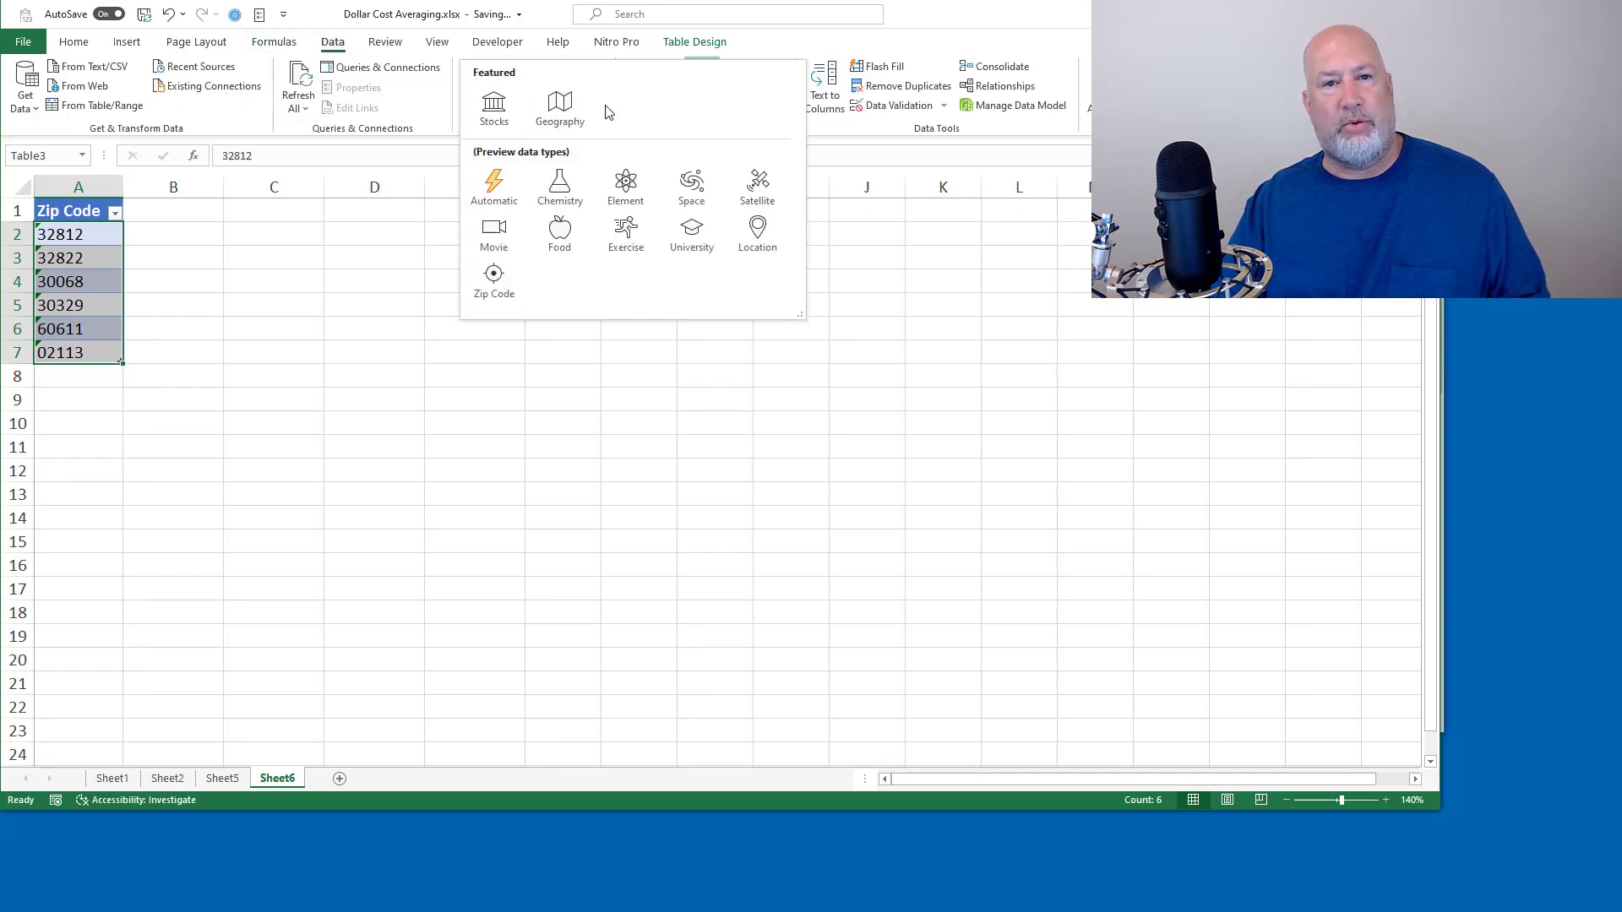
left_click(492, 290)
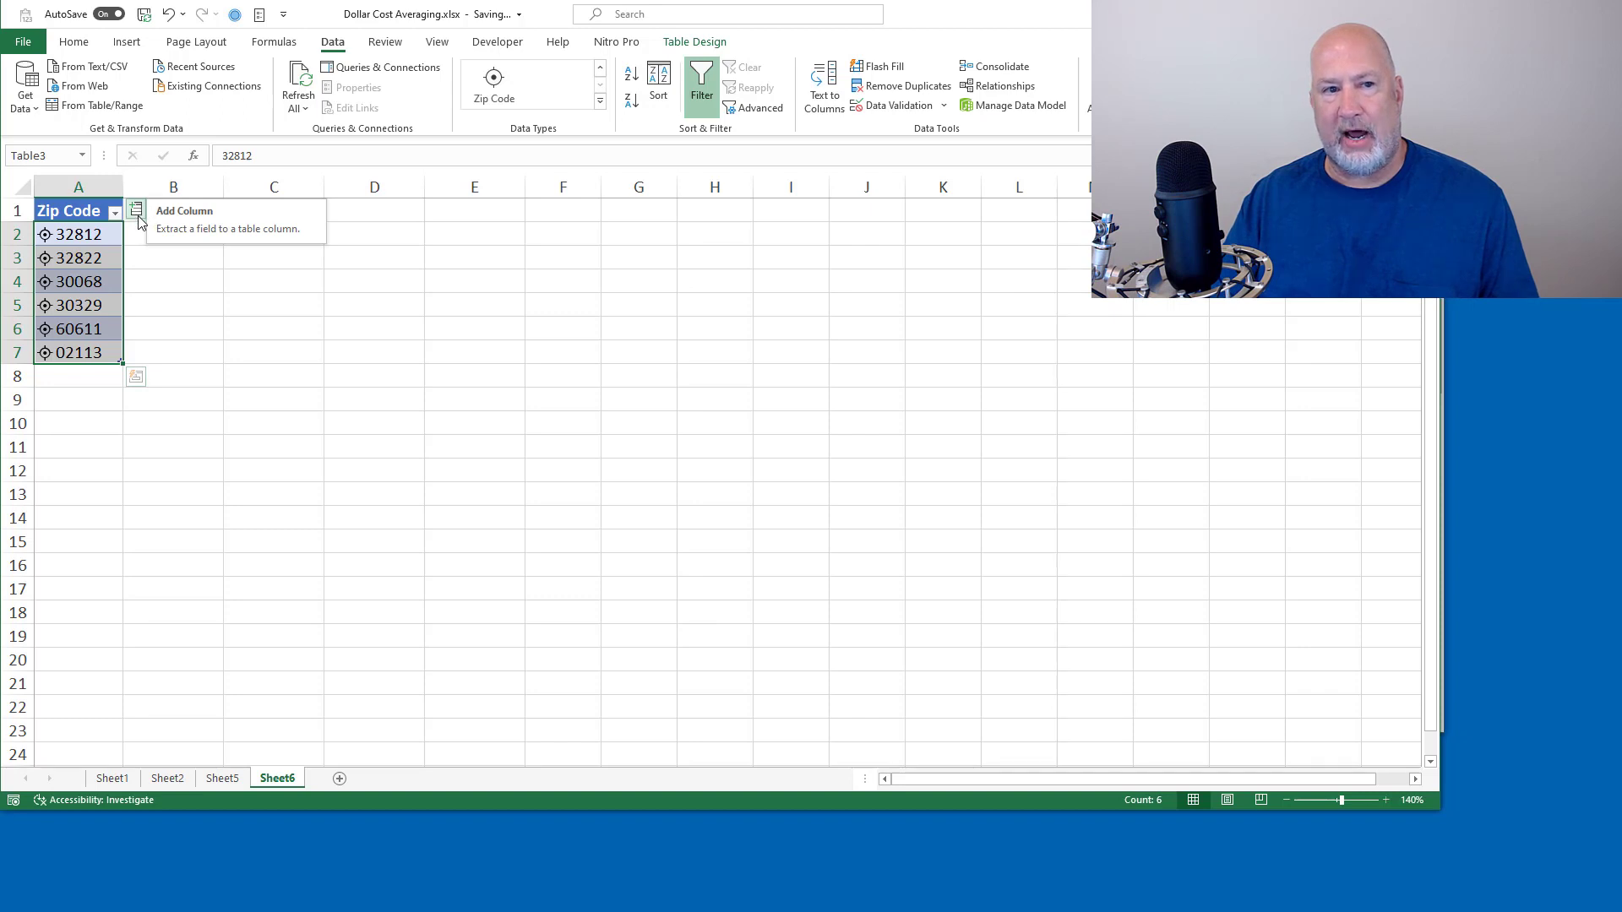
- Insert the city and households fields from the Zip Code data as new table columns
left_click(139, 220)
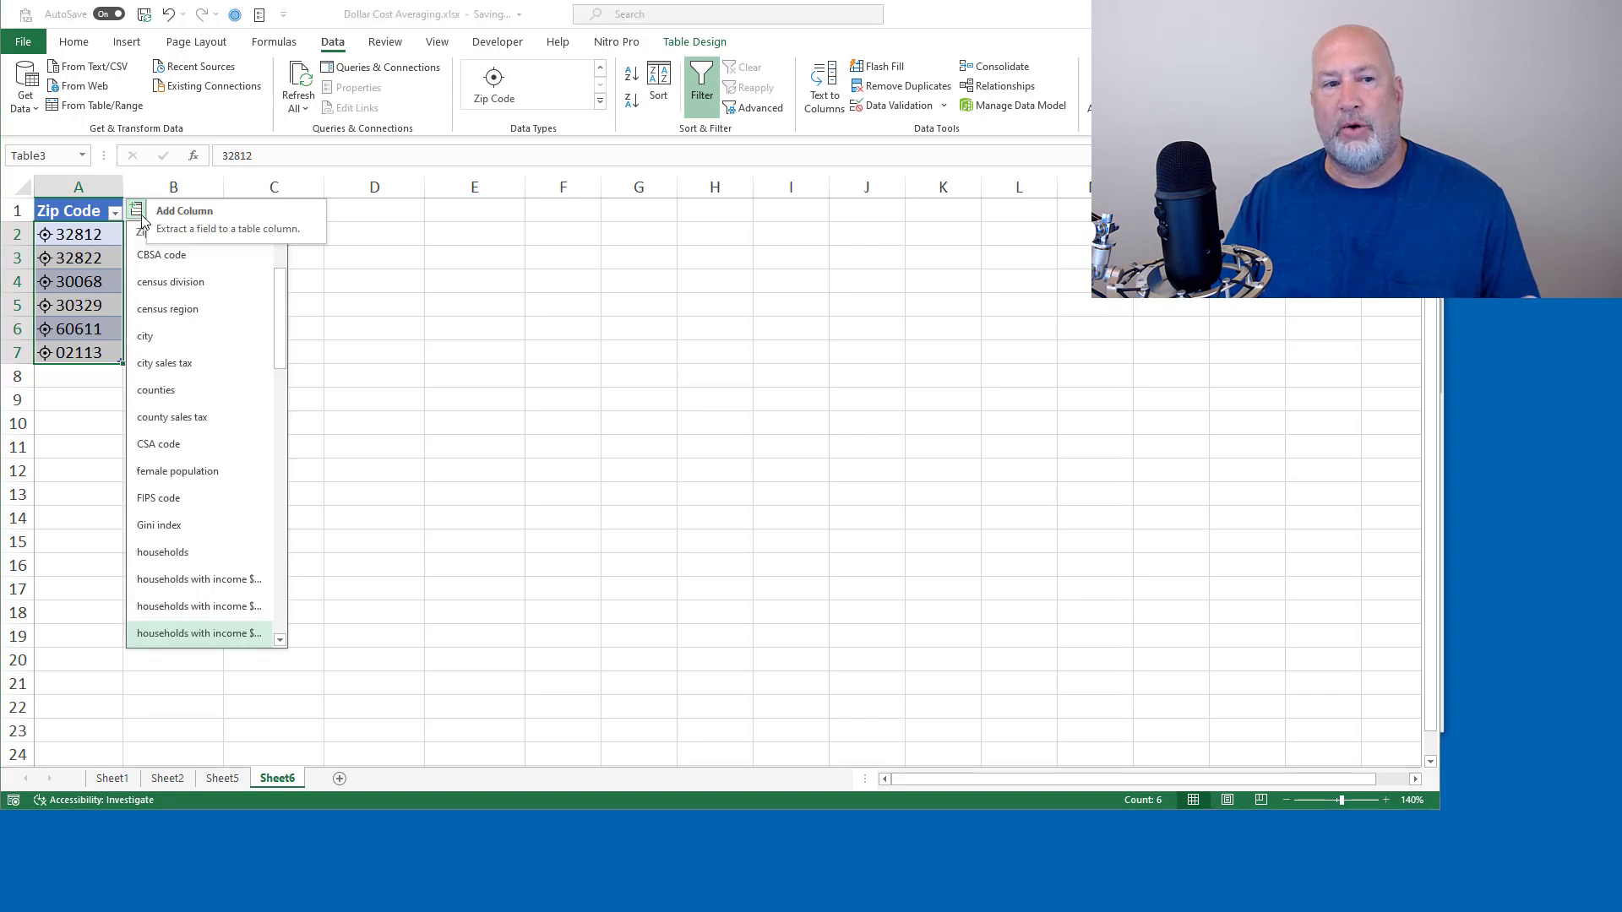
left_click(170, 337)
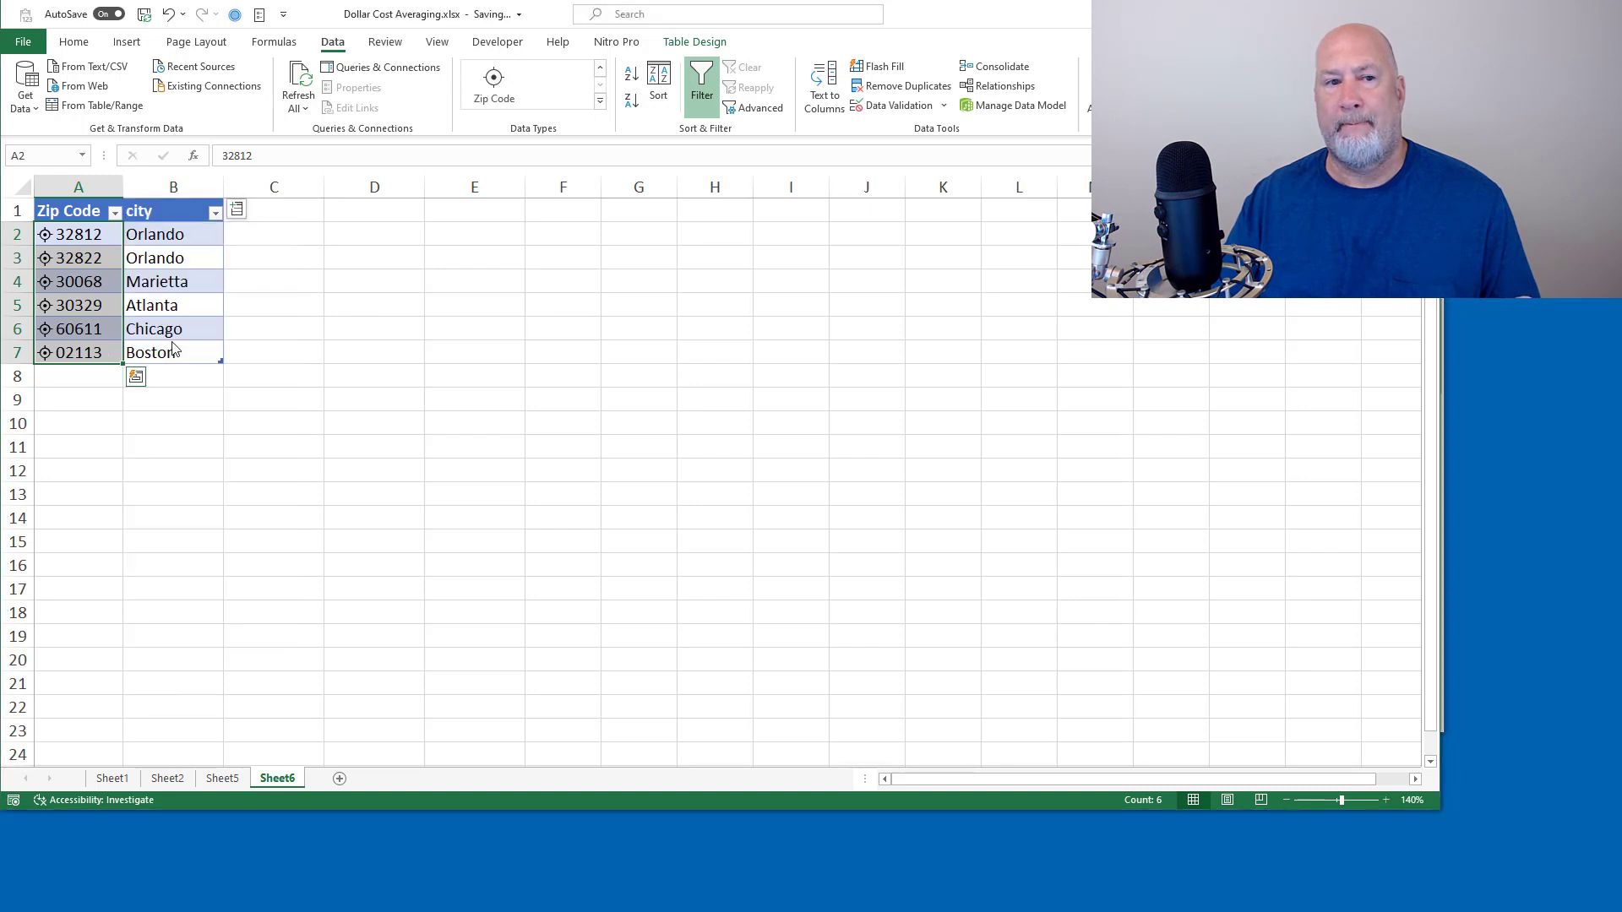
left_click(237, 211)
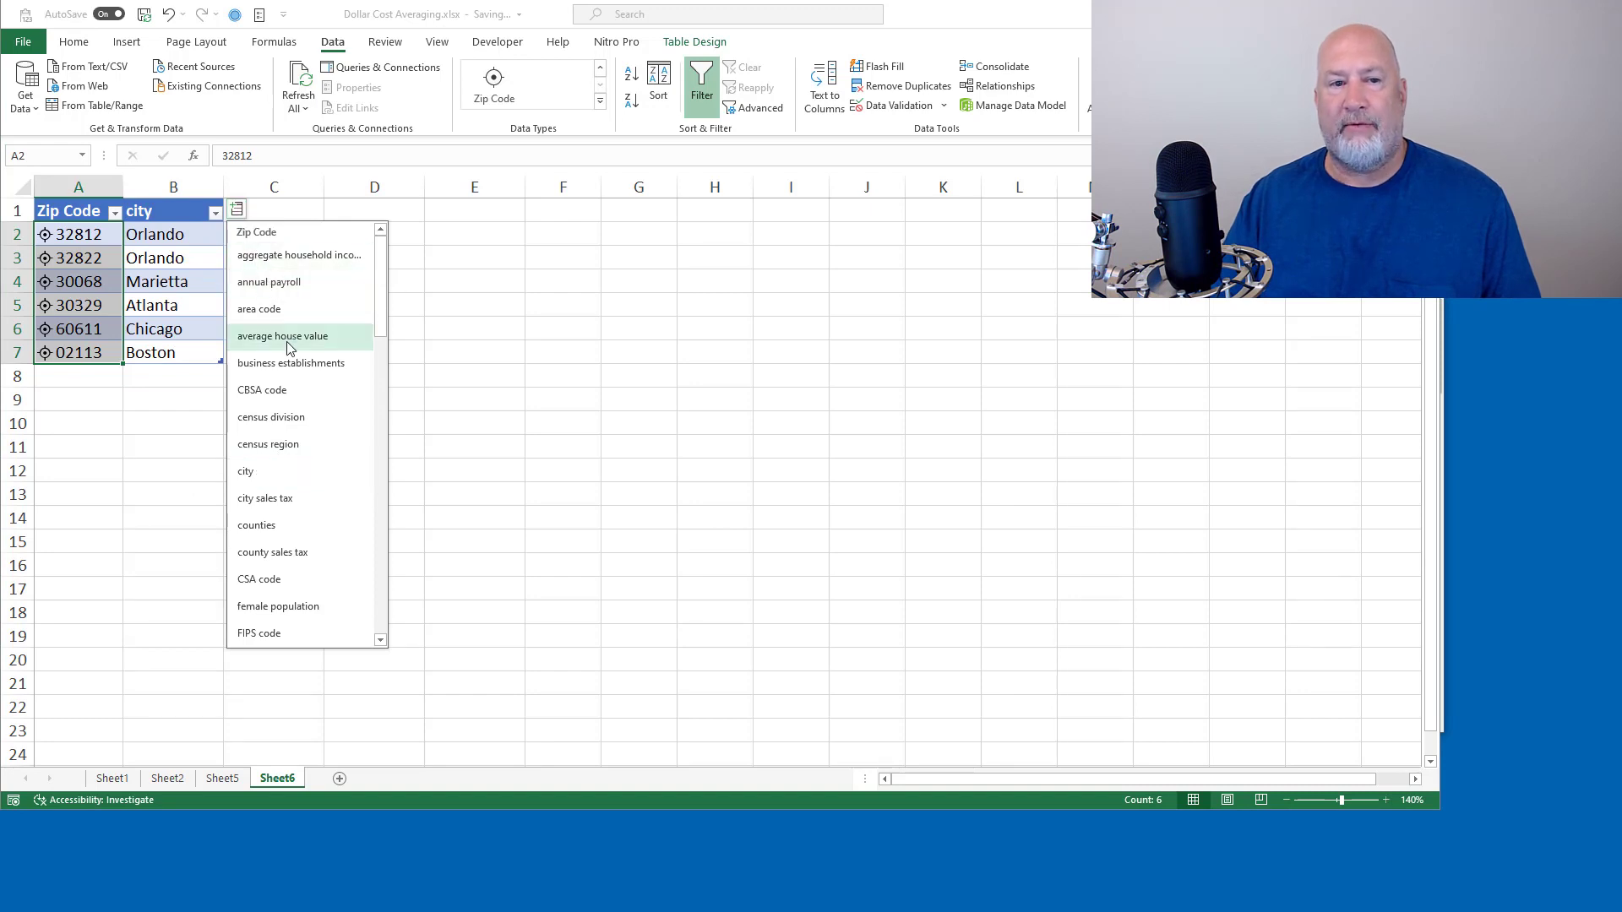
left_click_drag(381, 325, 377, 398)
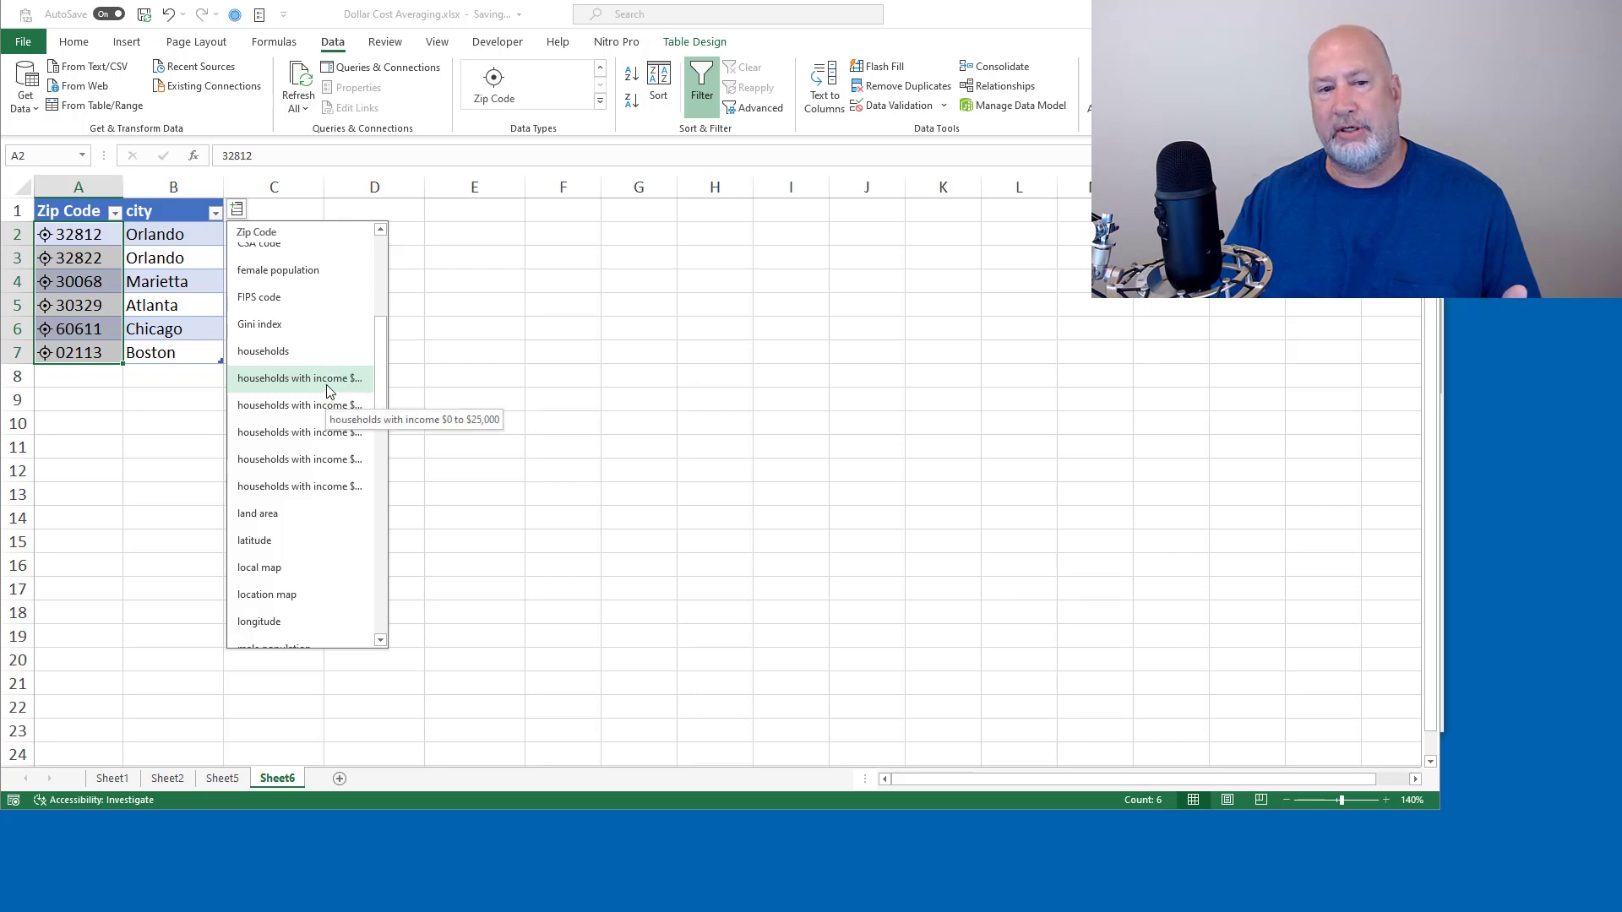
left_click(326, 440)
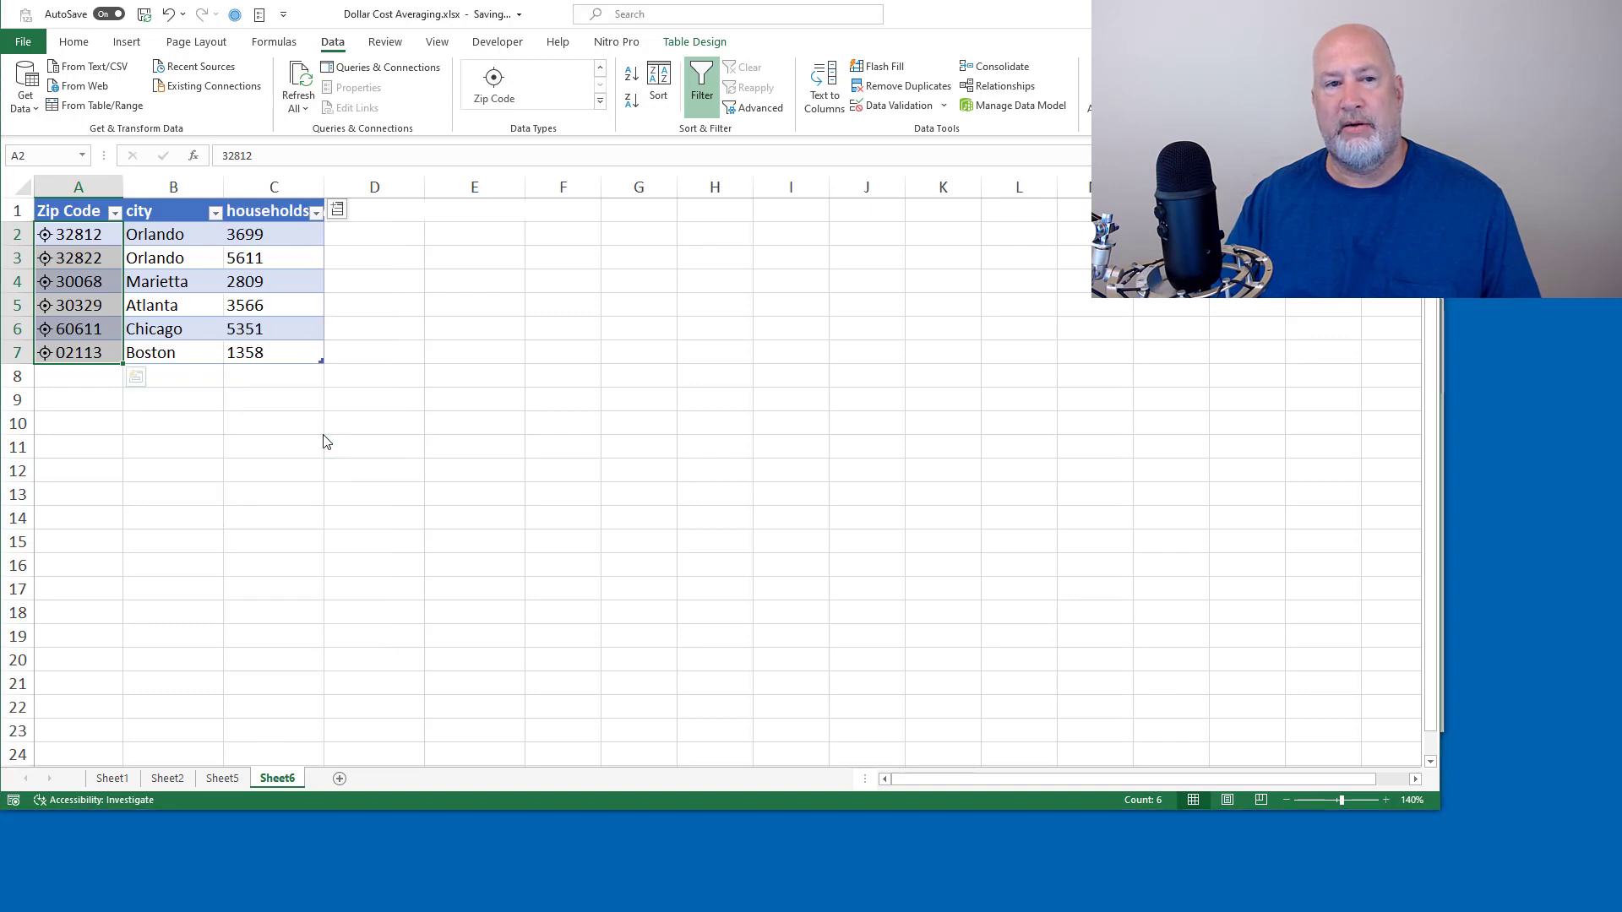
- Insert female population, male population and median household income as three more columns via Insert Data
left_click(337, 209)
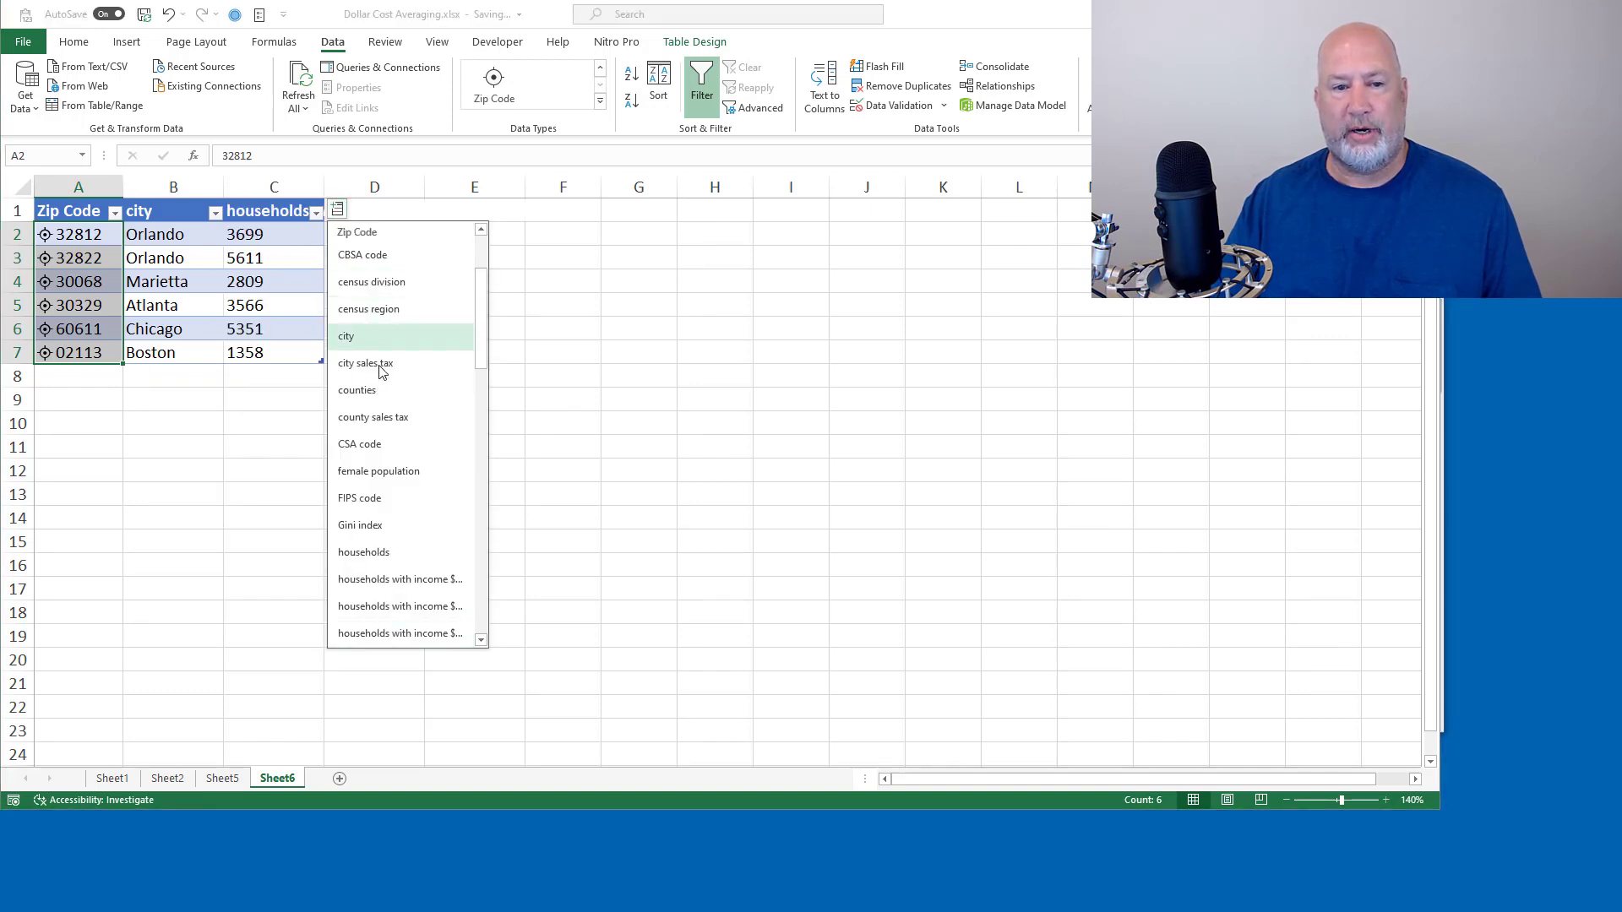
left_click(404, 474)
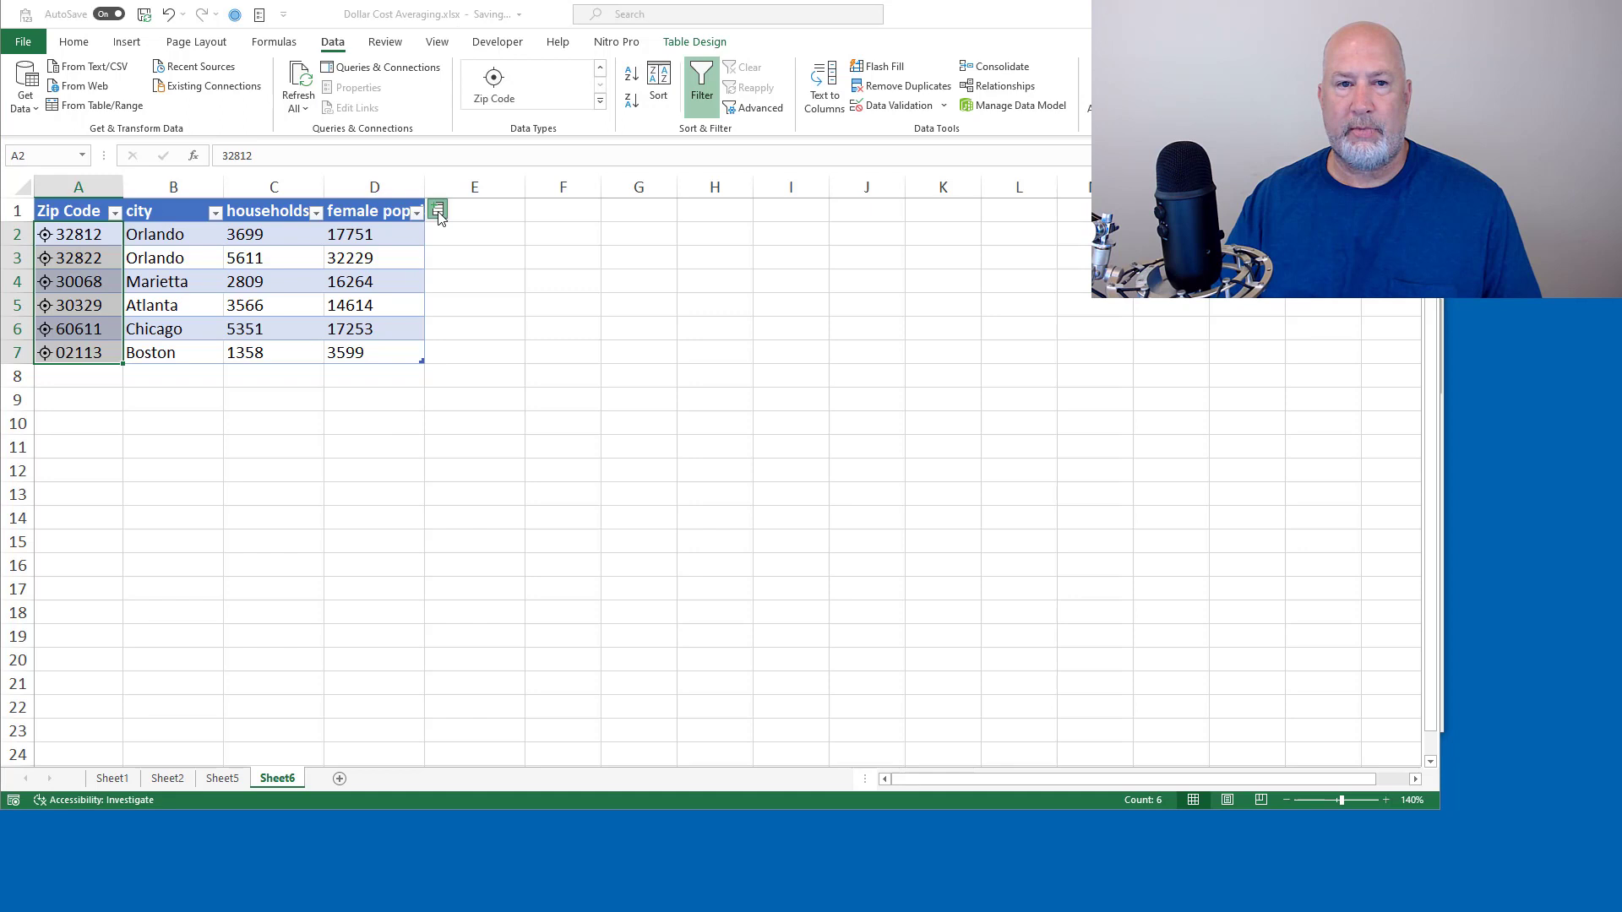
left_click(438, 210)
left_click_drag(582, 323, 575, 452)
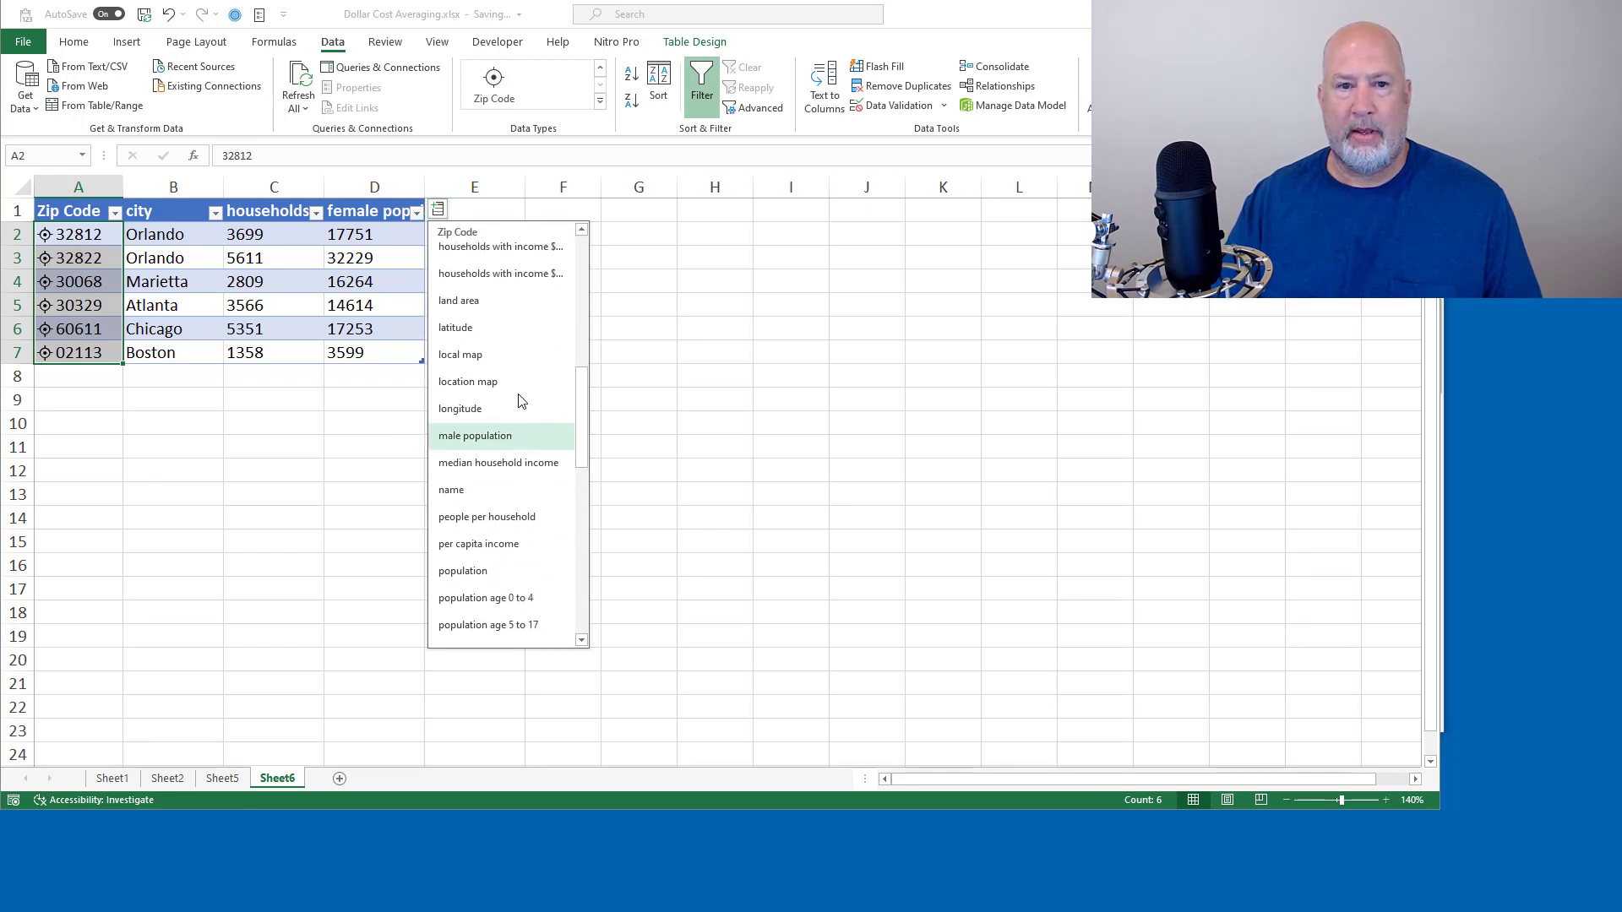
left_click(487, 439)
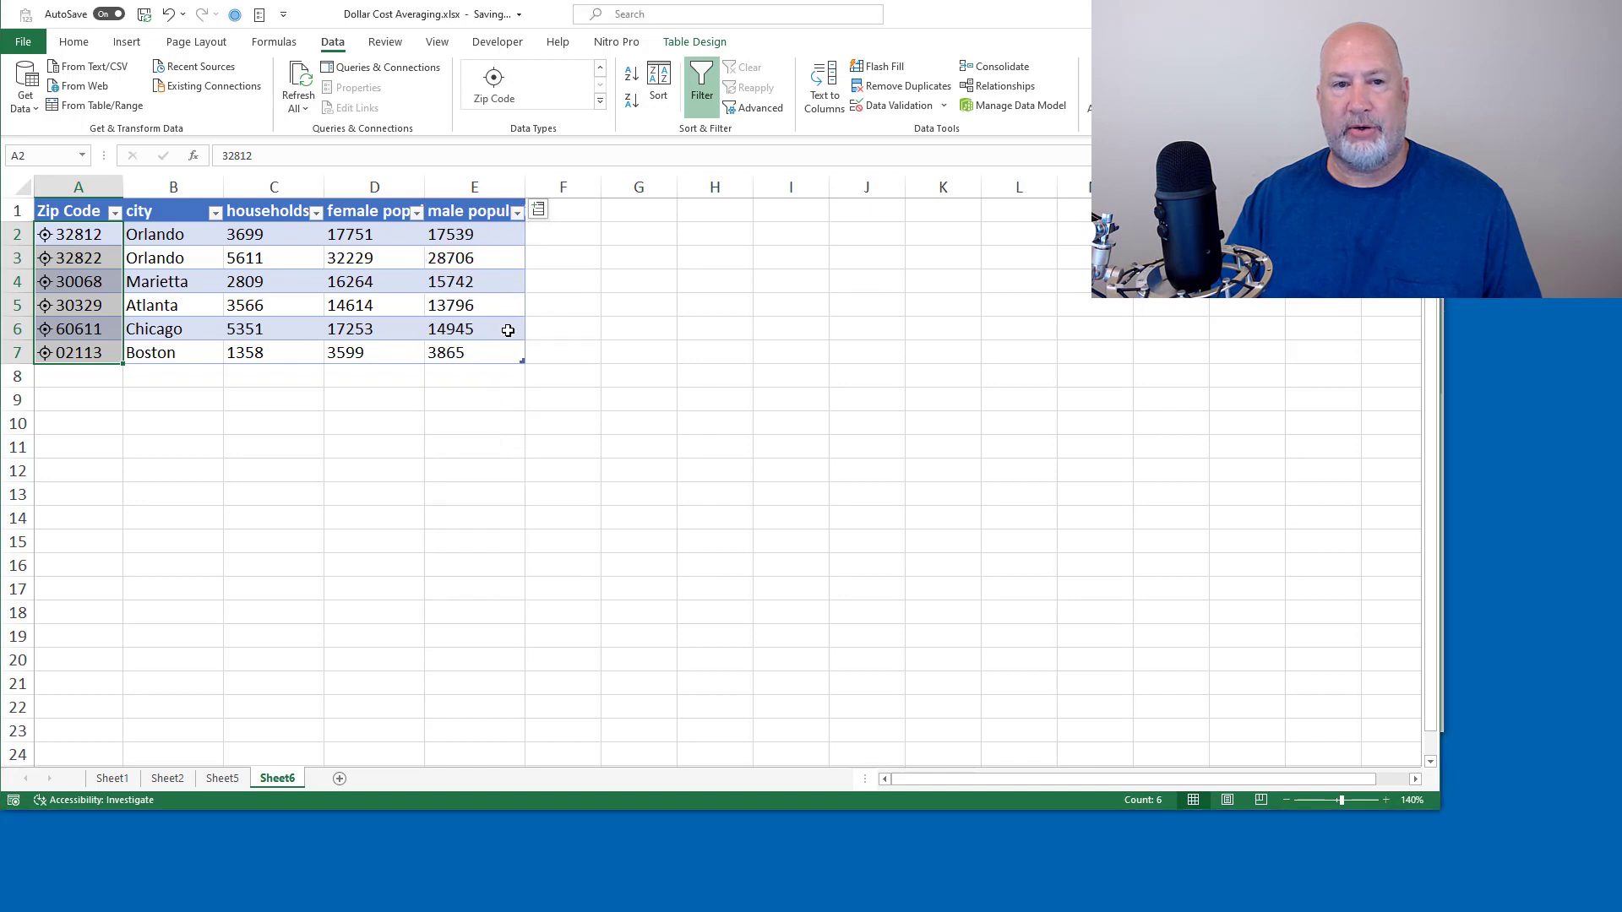
left_click(535, 216)
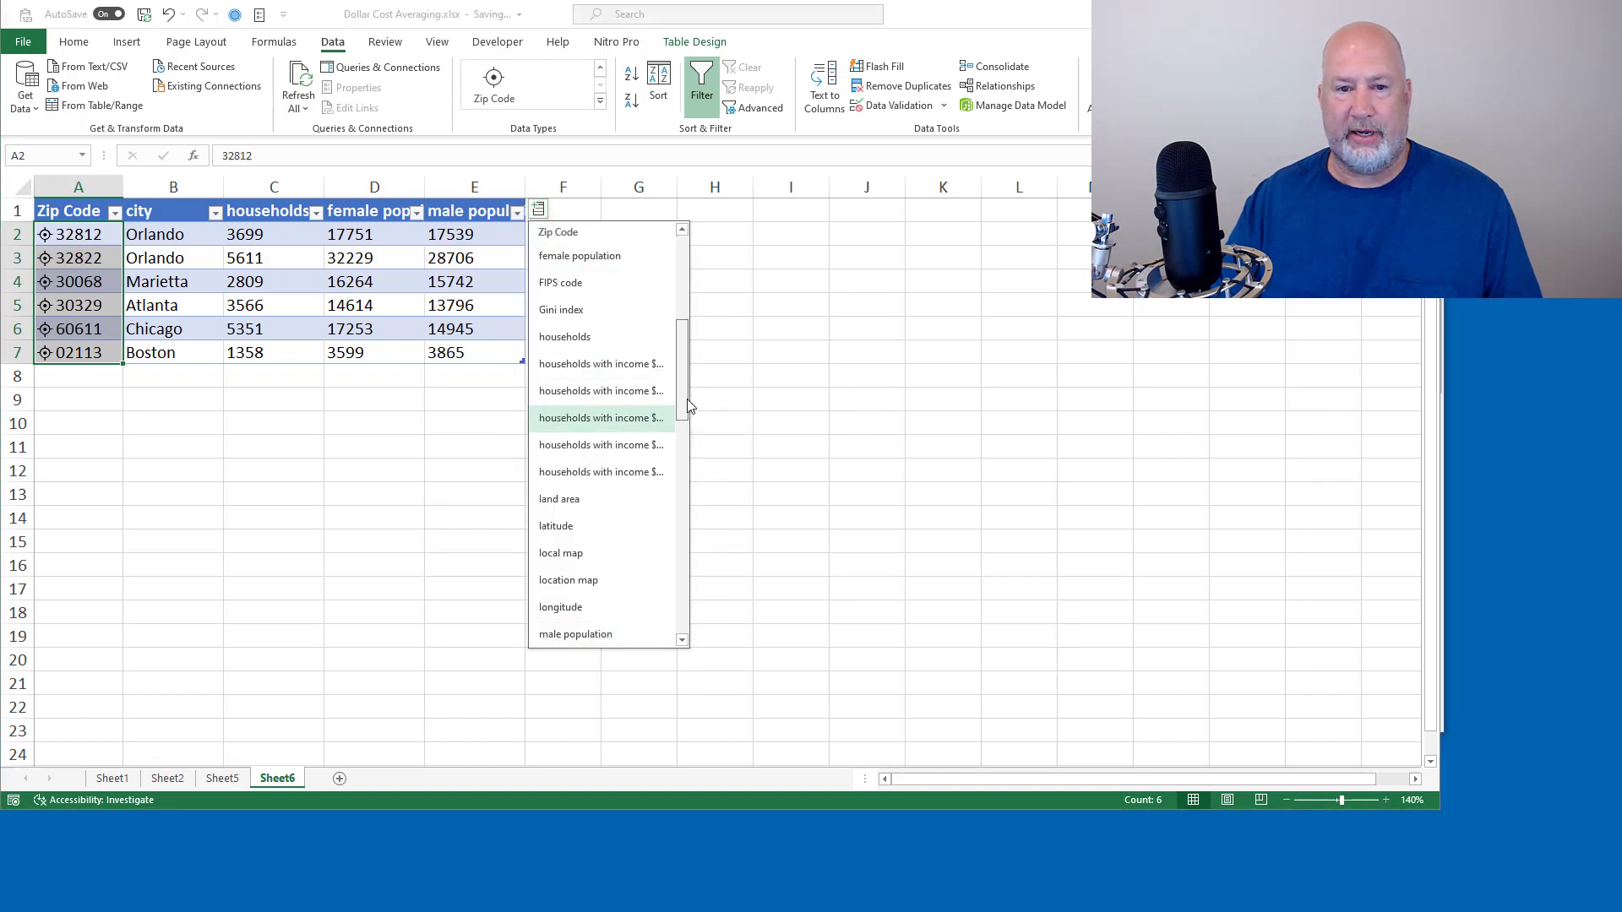
left_click_drag(688, 405, 684, 494)
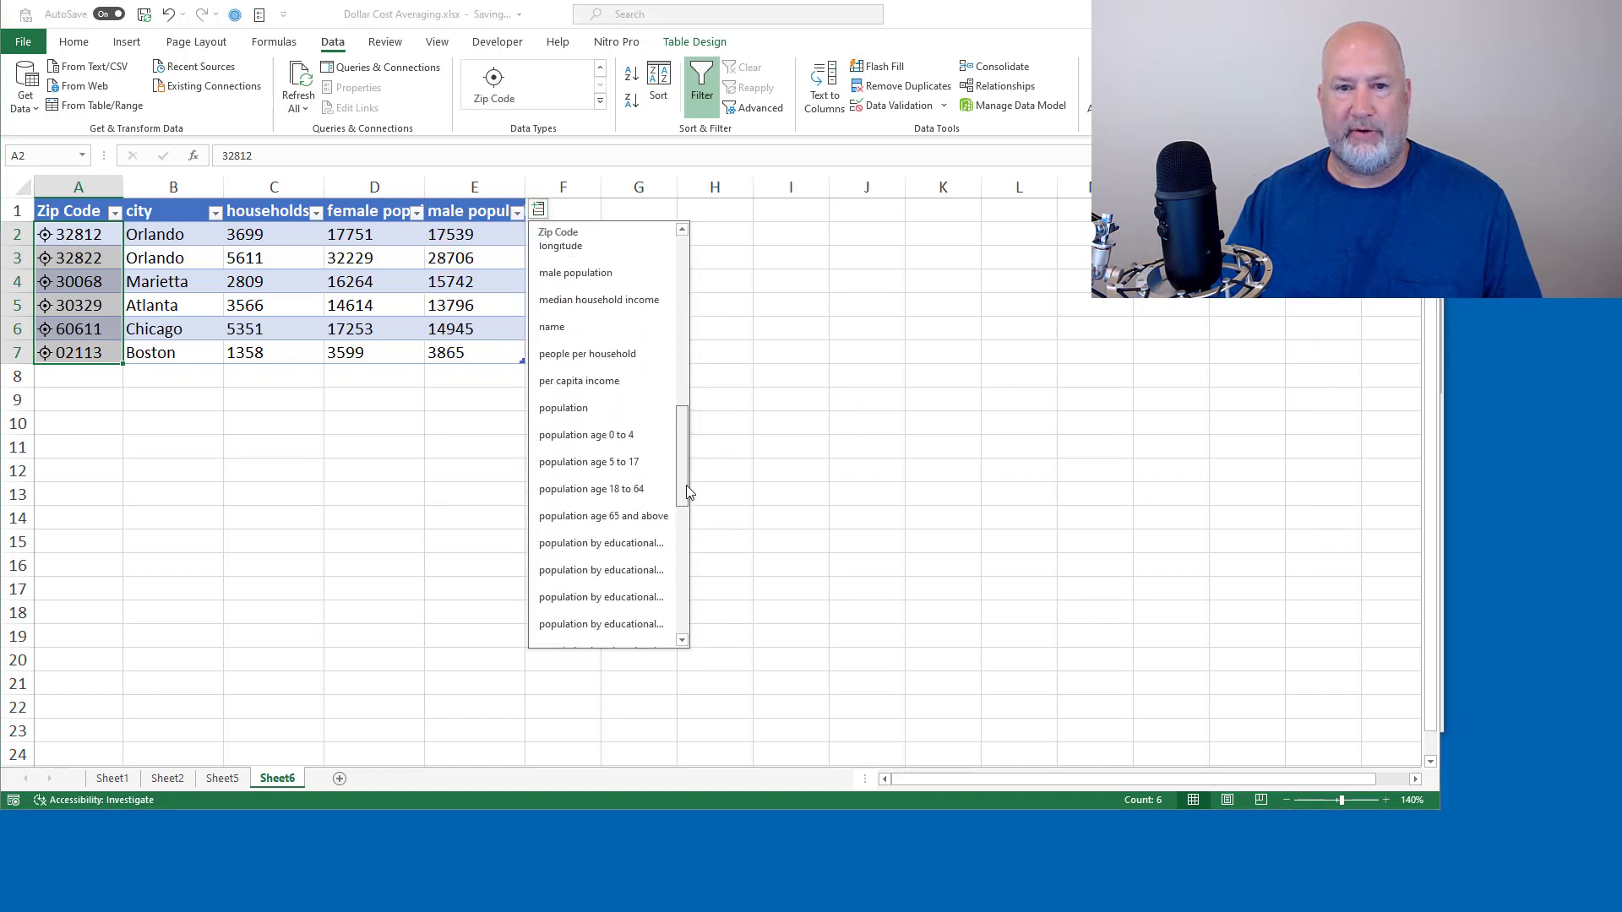
left_click(602, 304)
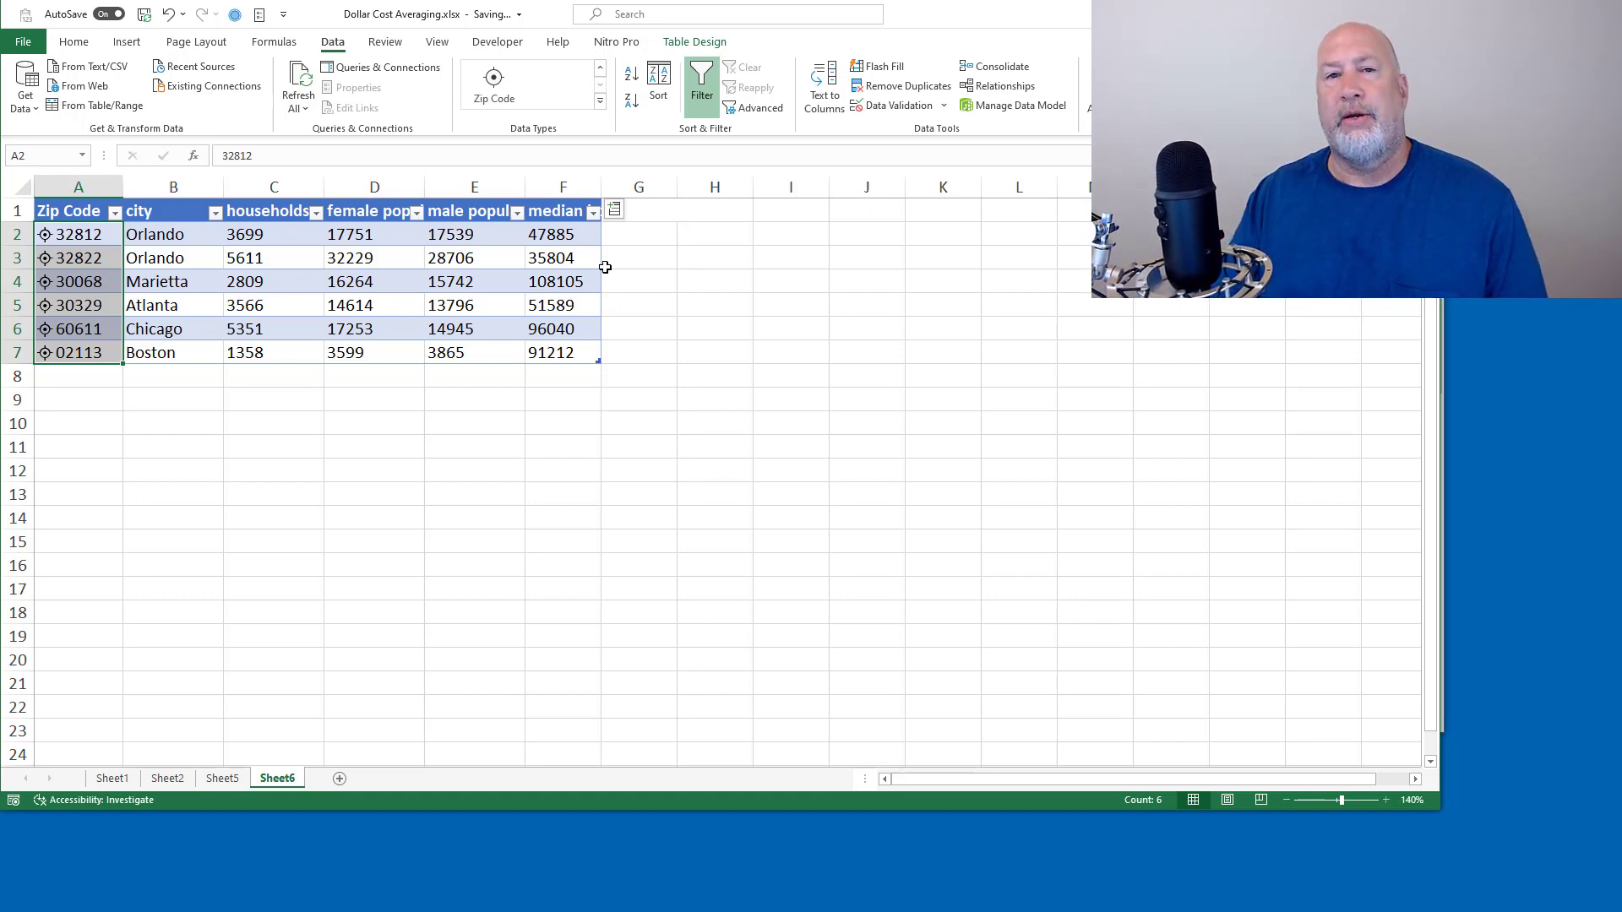
left_click(89, 267)
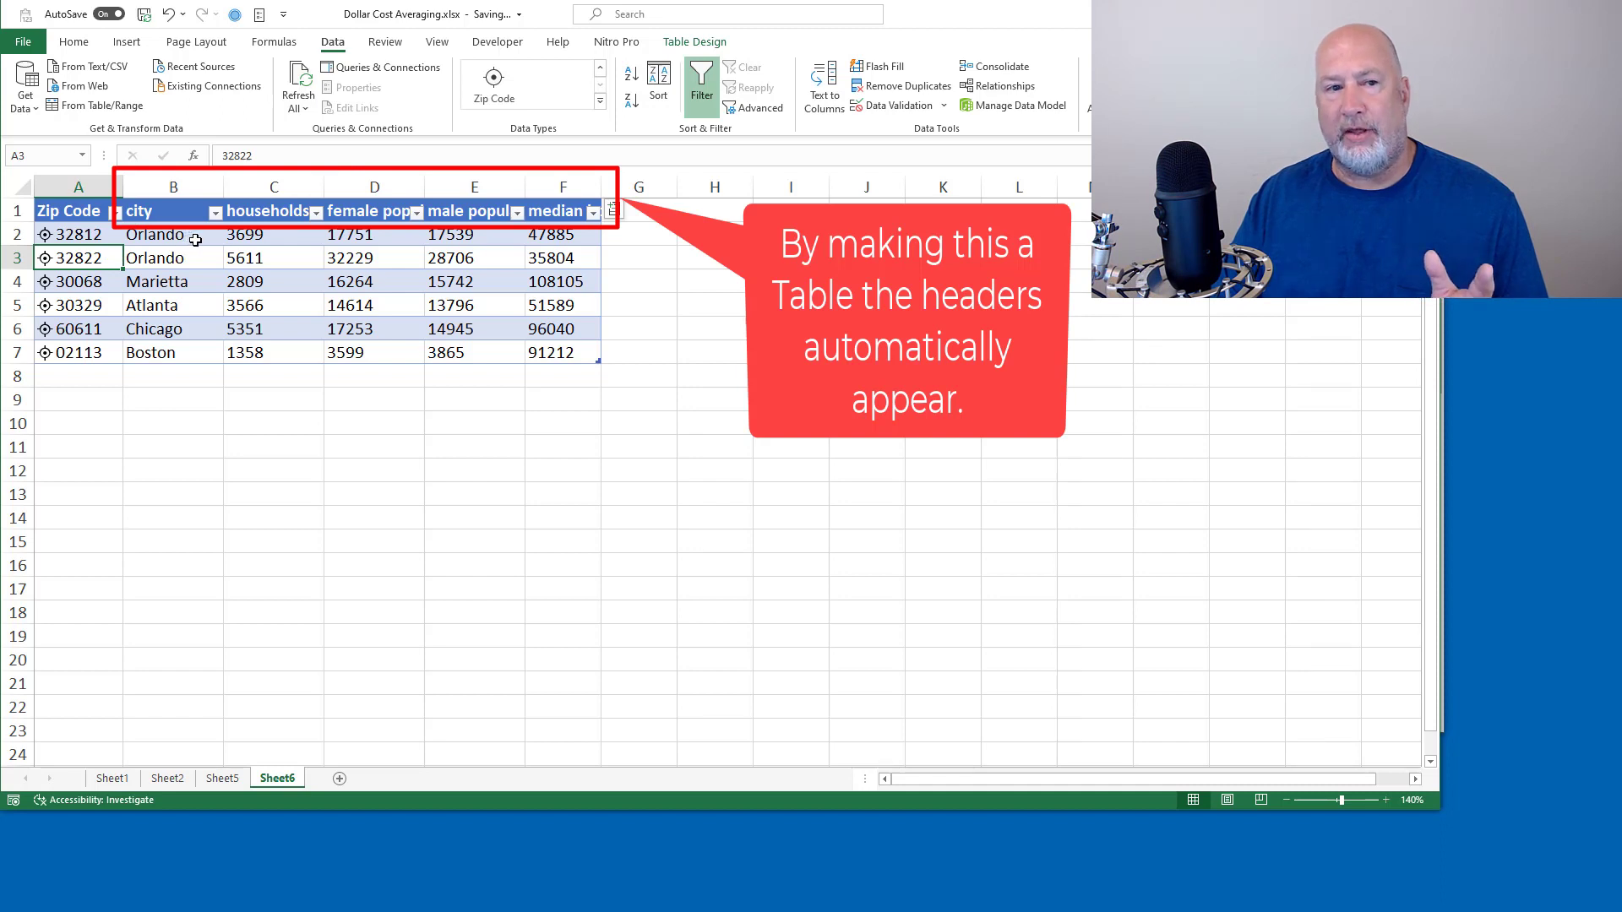
mouse_move(195, 240)
left_mouse_down()
mouse_move(397, 262)
mouse_move(566, 334)
mouse_move(549, 349)
left_mouse_up()
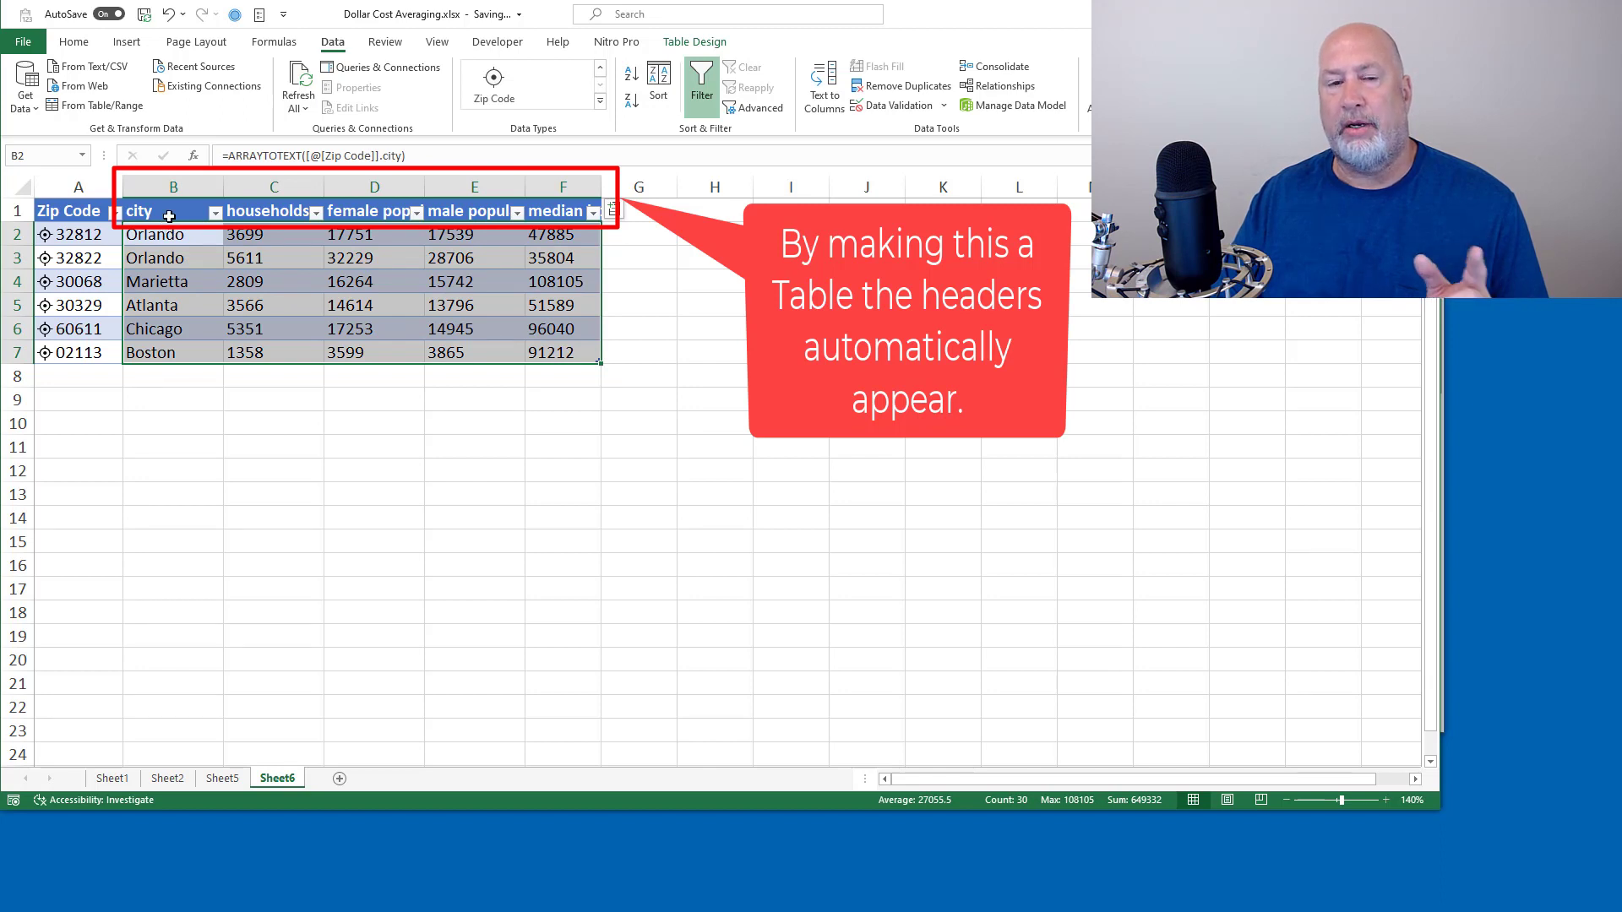
left_click(440, 256)
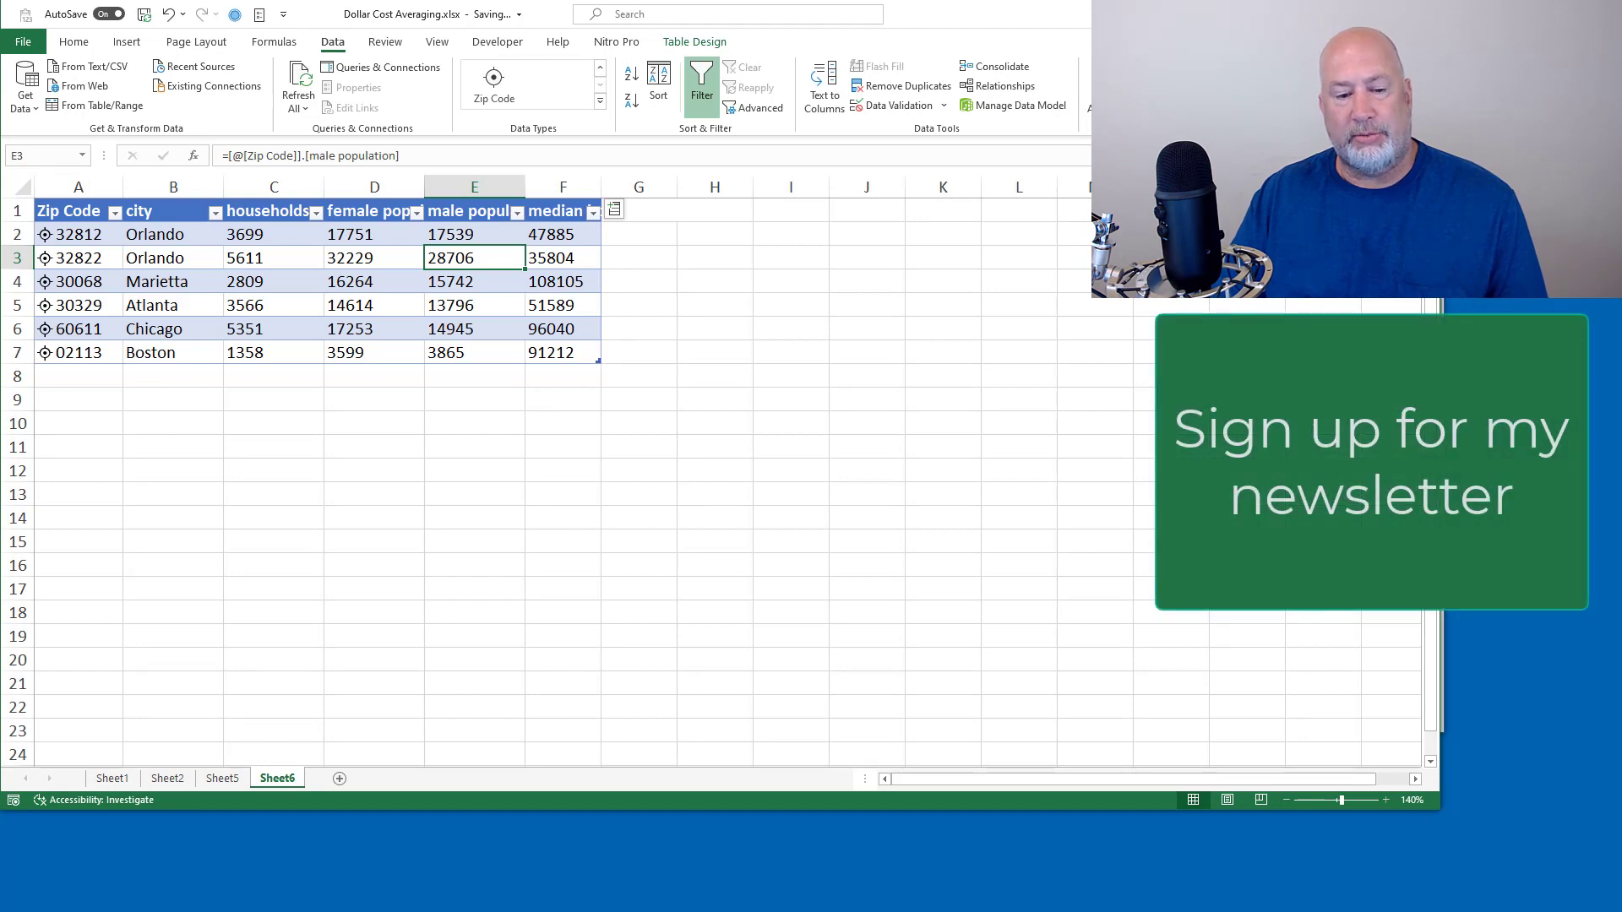
- Go to the Microsoft Office Training tab in Chrome and select the newsletter's first-name and e-mail fields
key("alt+Tab")
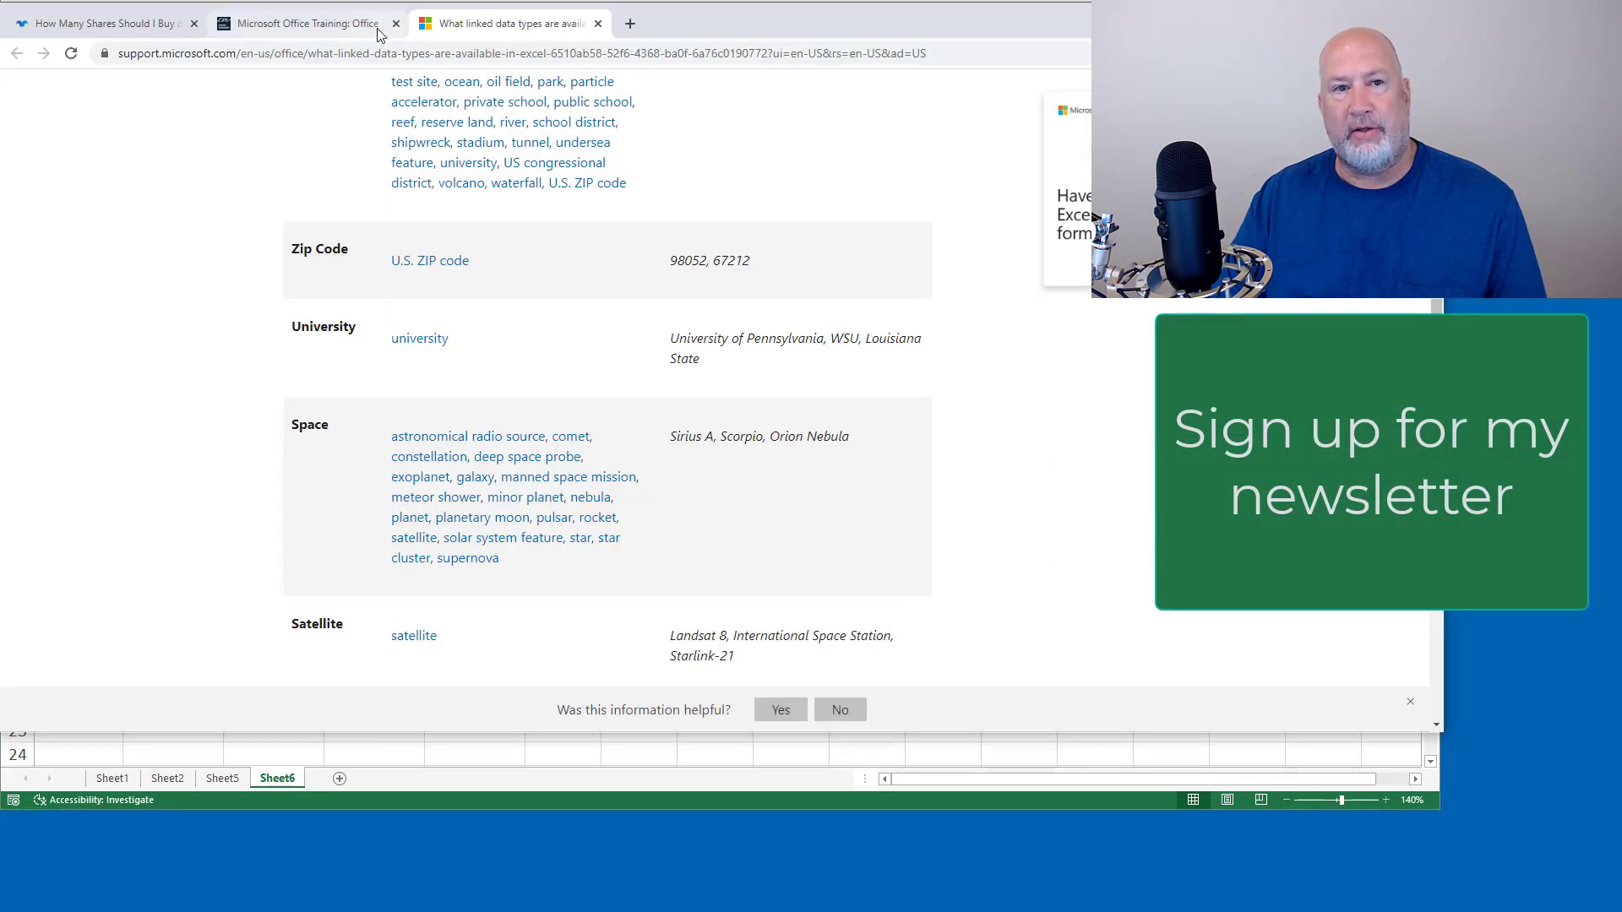
left_click(300, 23)
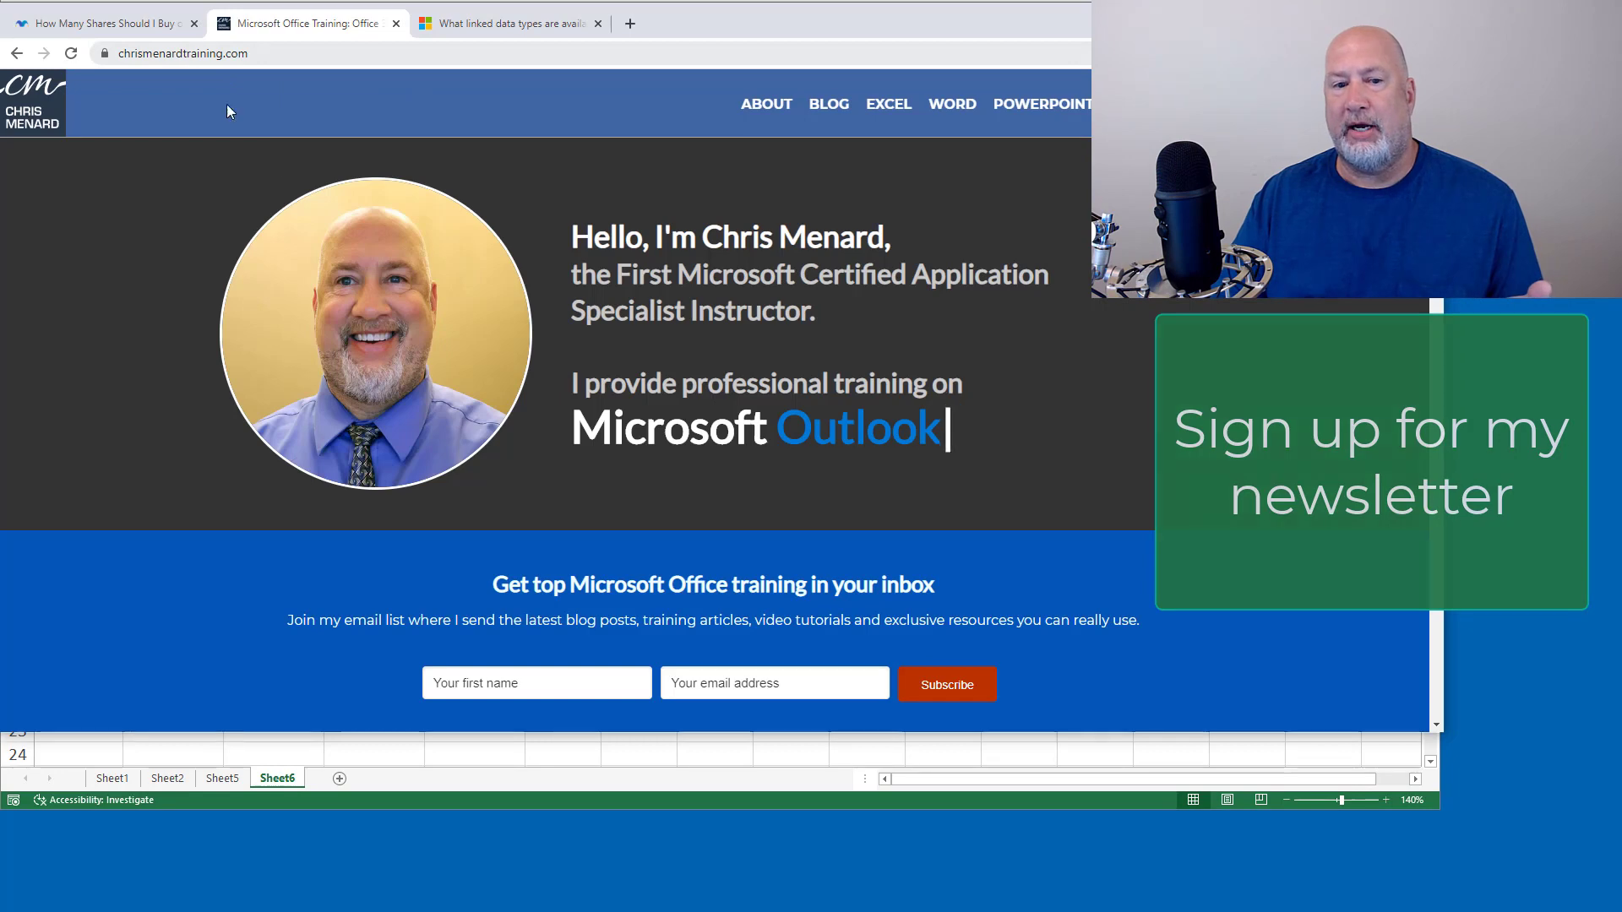
left_click(459, 685)
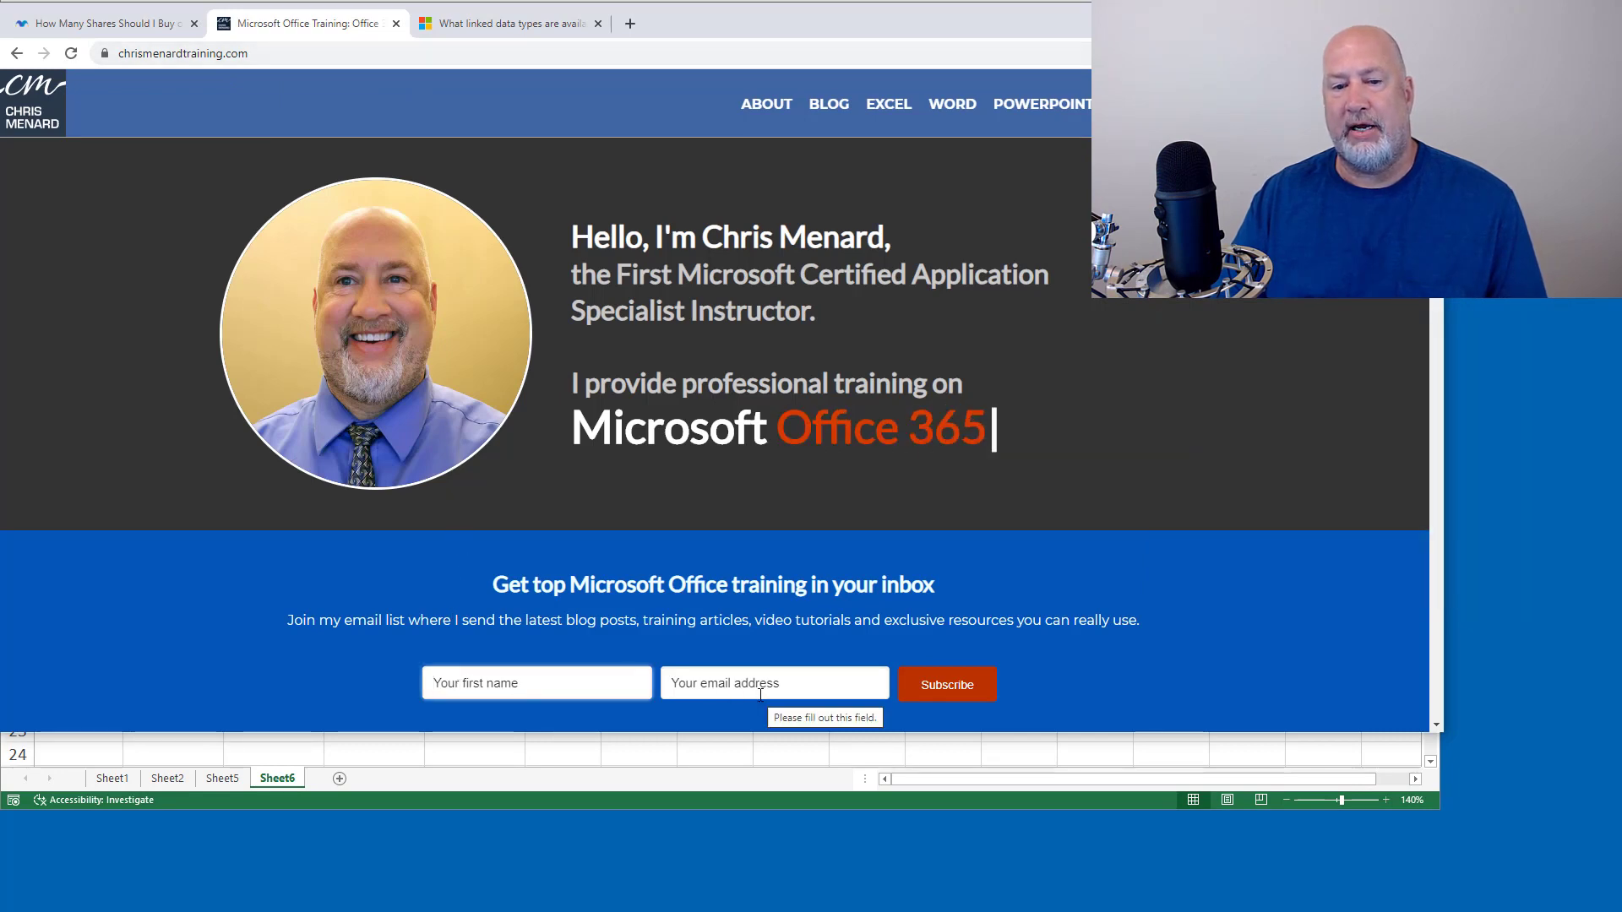
left_click(710, 690)
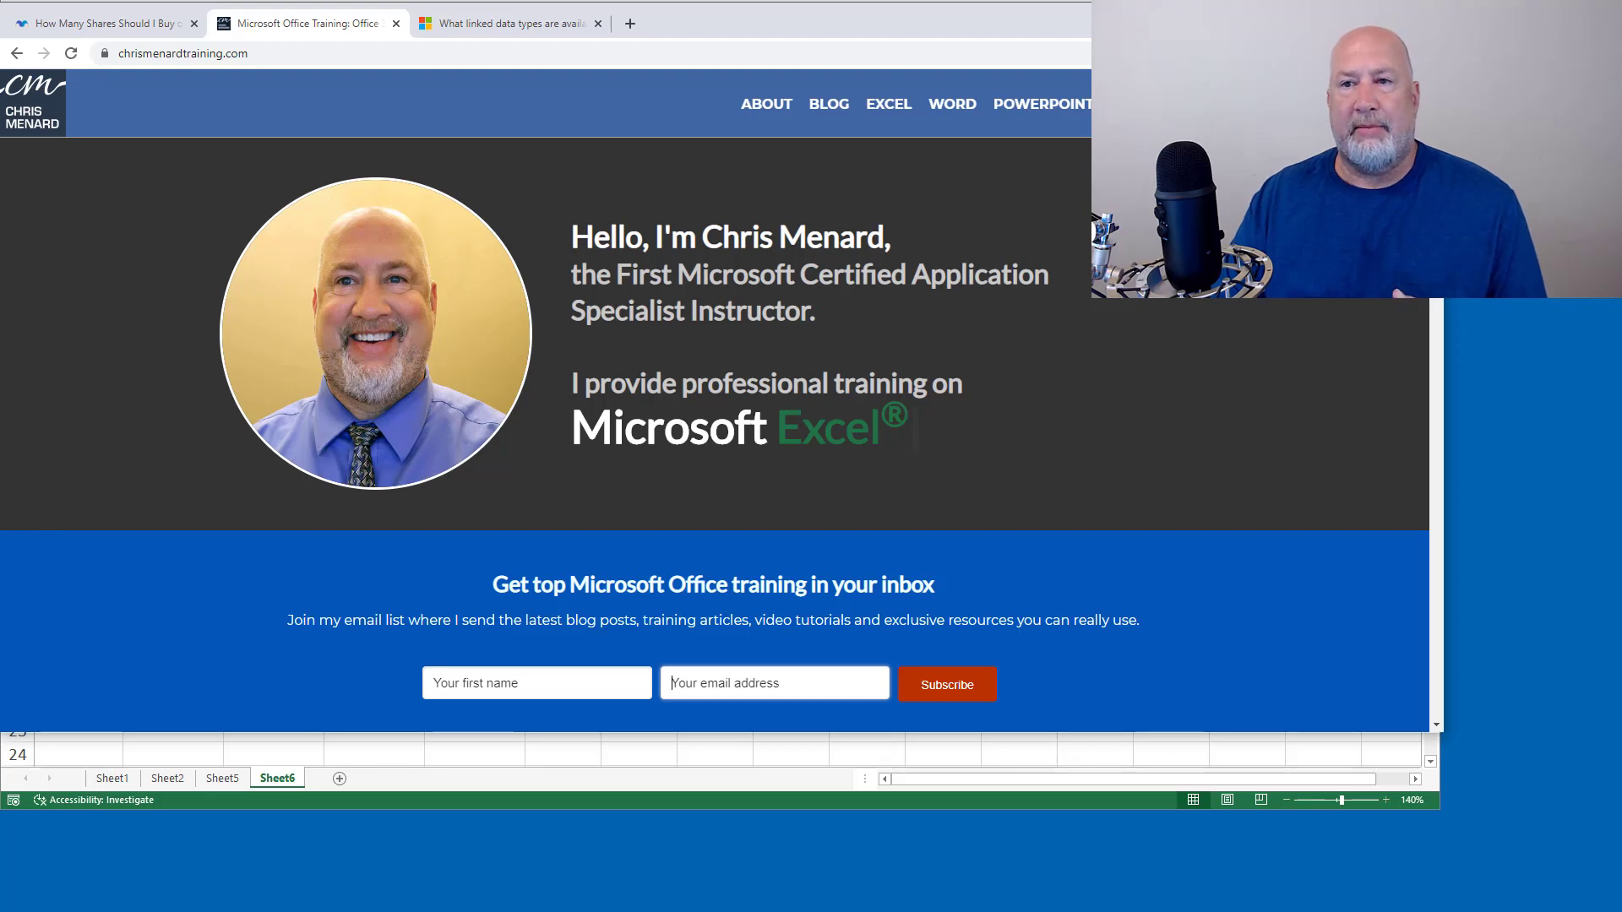
- Switch back to the Excel workbook showing the completed Zip Code table
key("alt+Tab")
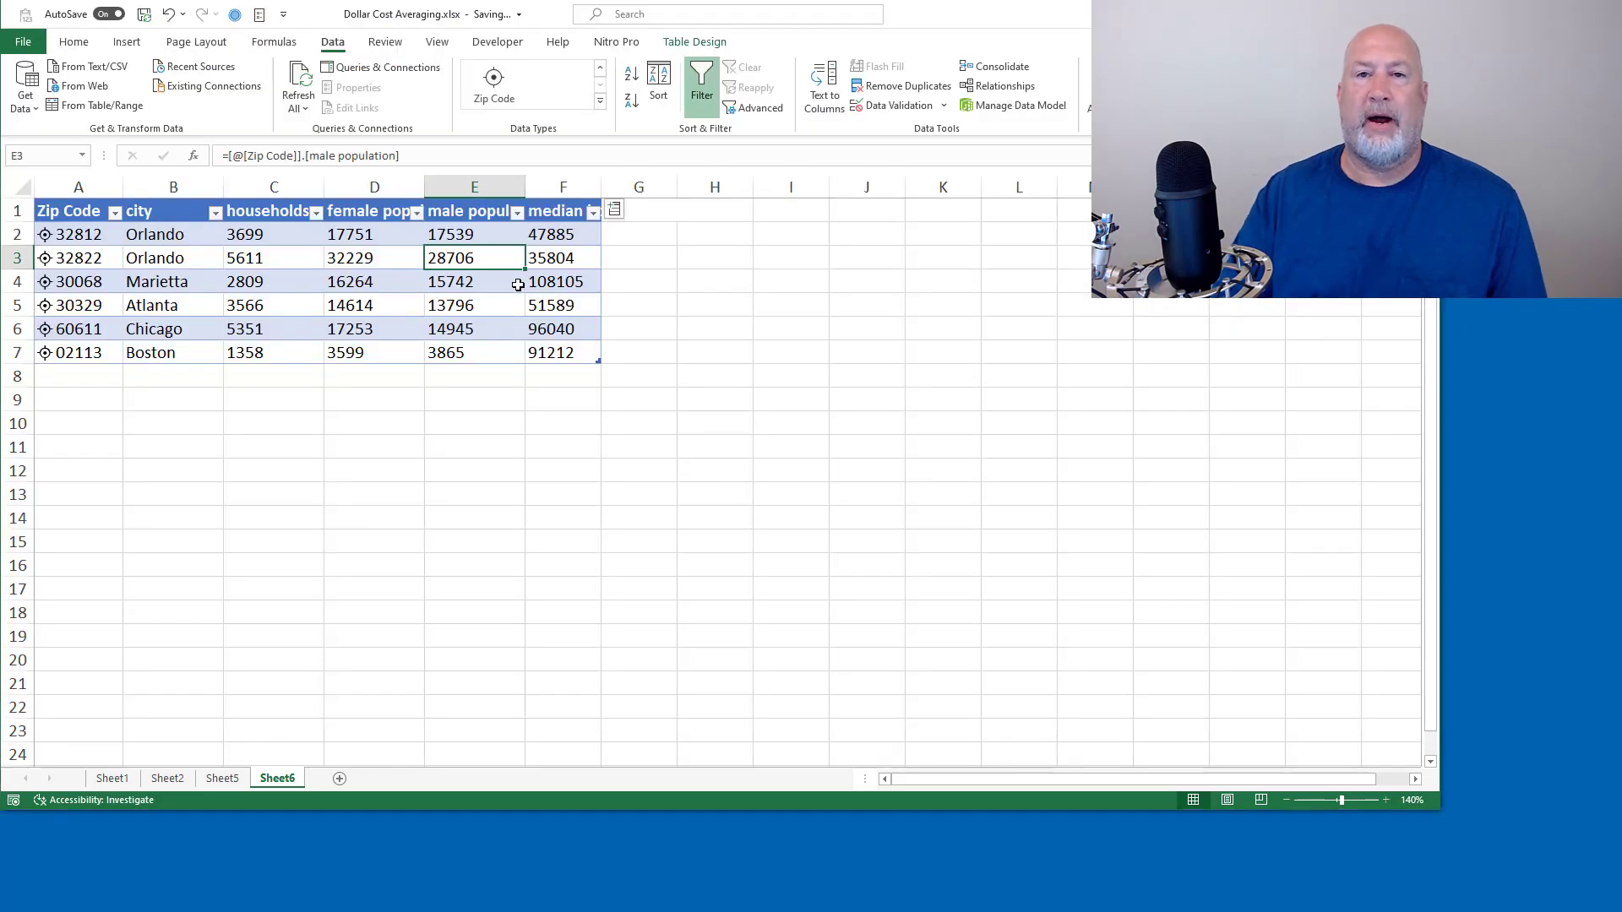